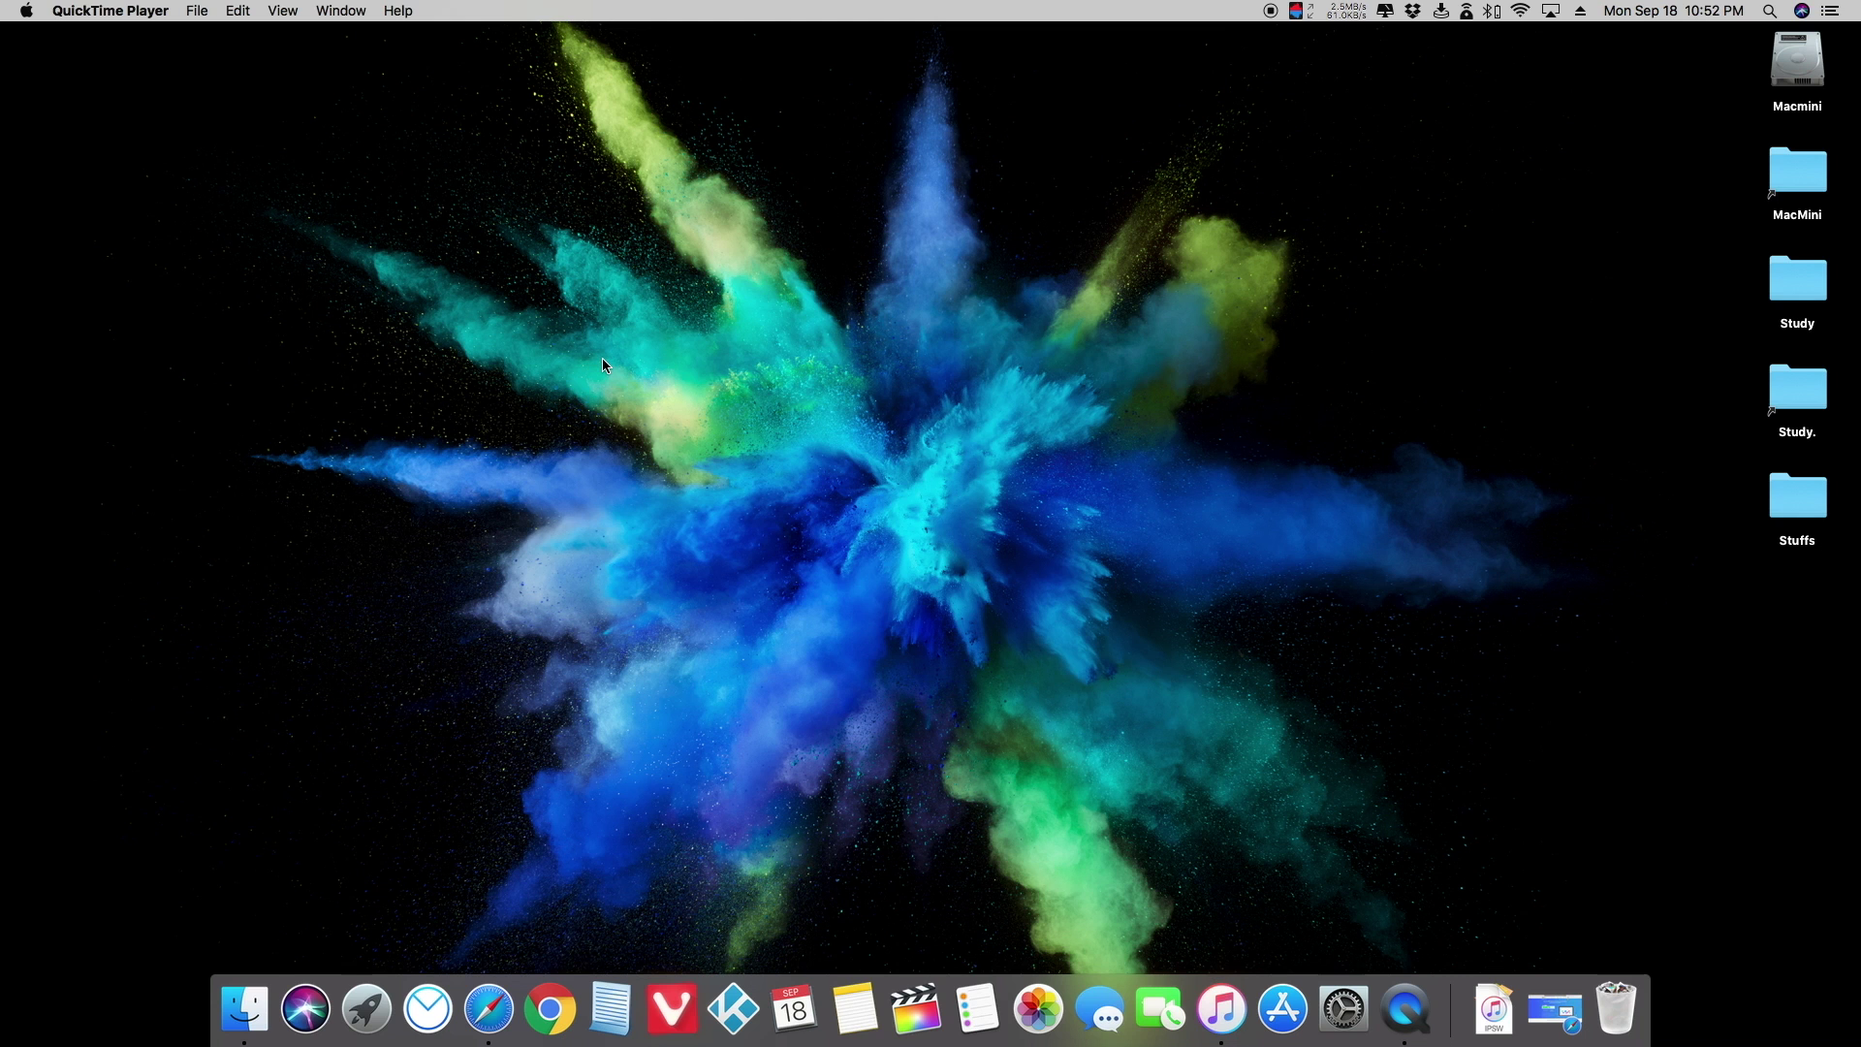
Launch AnyTrans from Launchpad by searching for 'any'
{"action": "key", "text": "F4"}
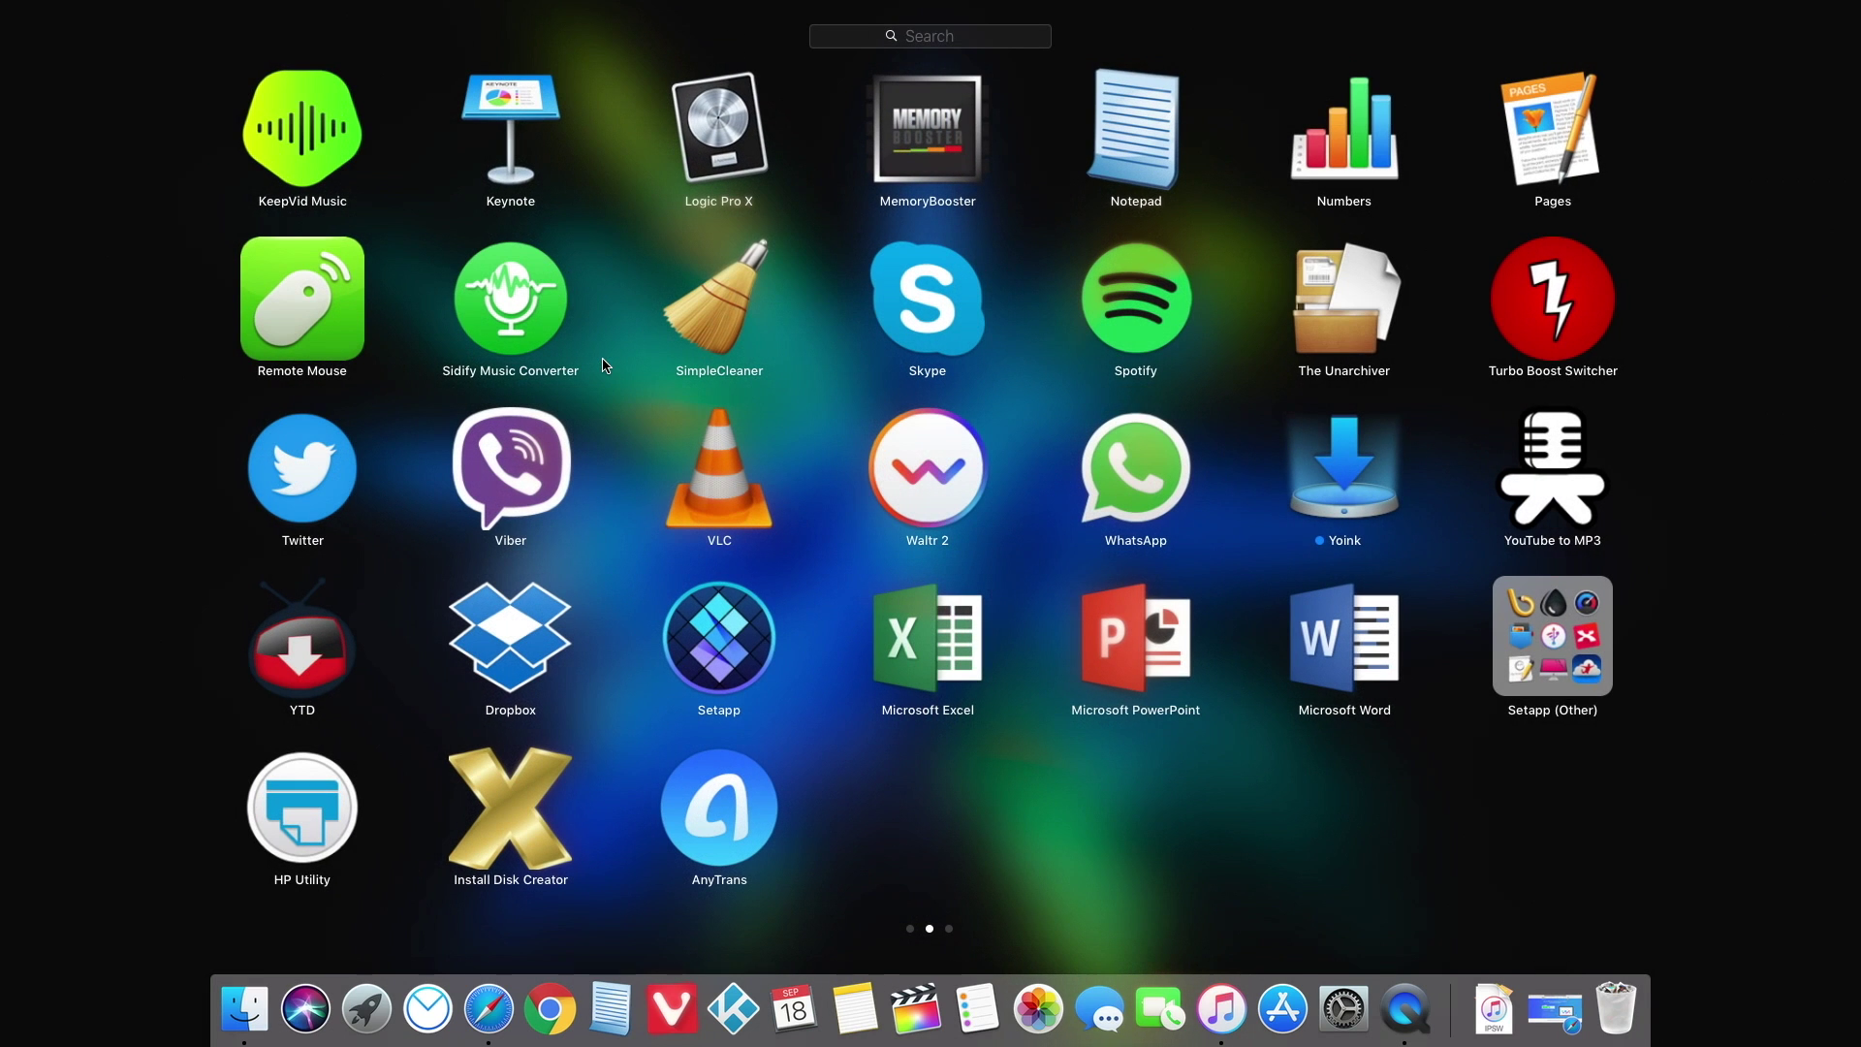
{"action": "type", "text": "any"}
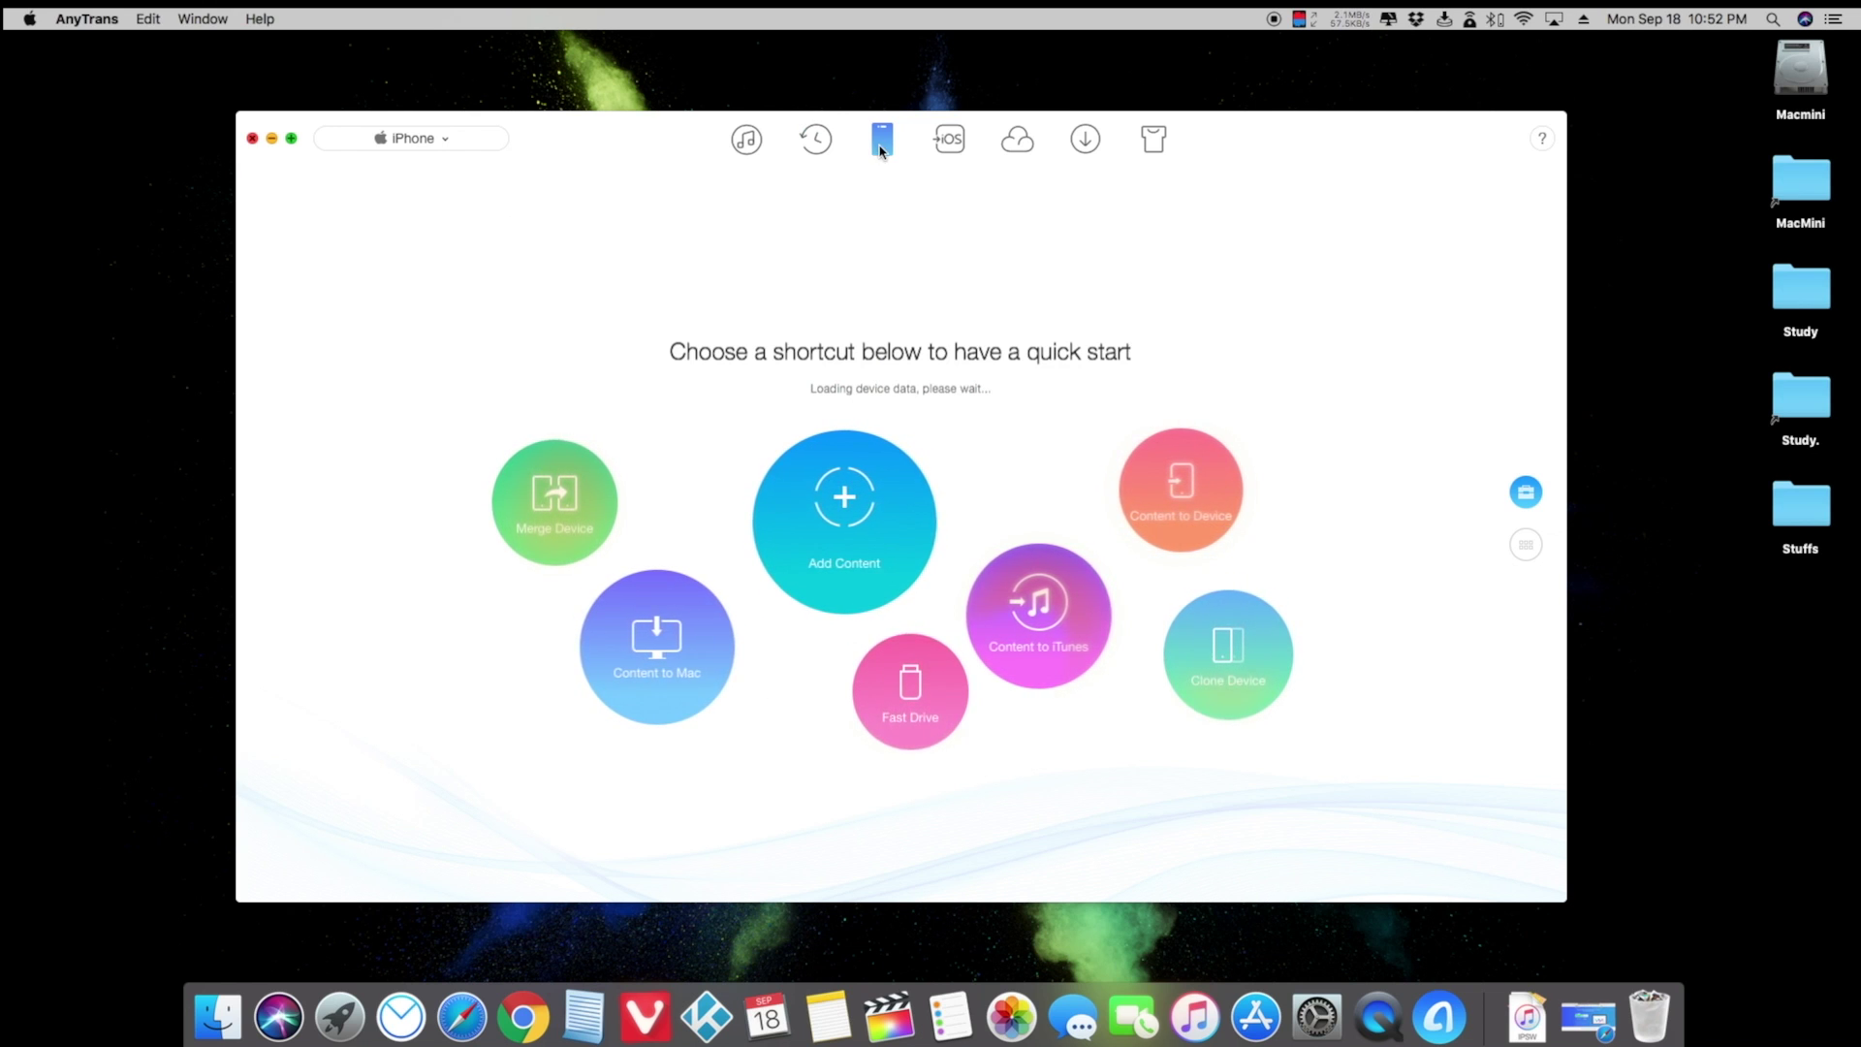
Browse the iPhone's Apps and Ringtones lists, then open the backup manager
{"action": "left_click", "coordinate": [752, 143]}
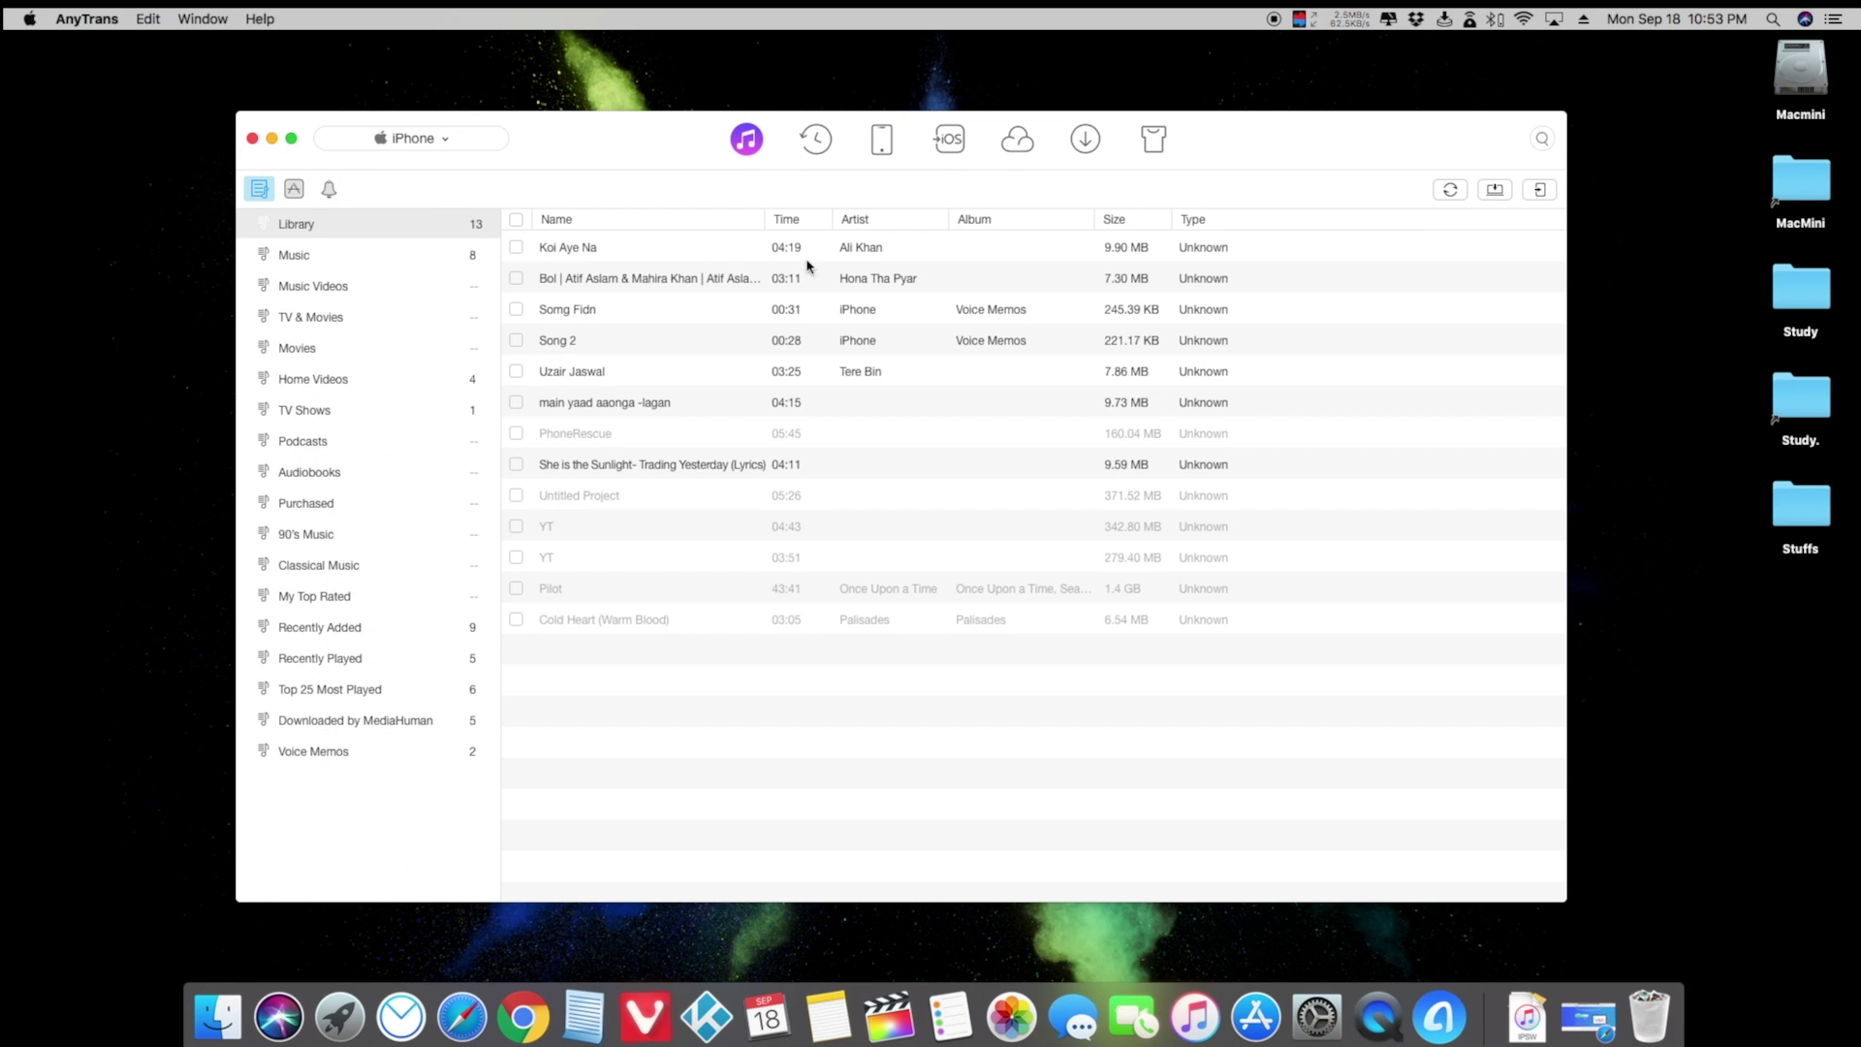
{"action": "left_click", "coordinate": [290, 195]}
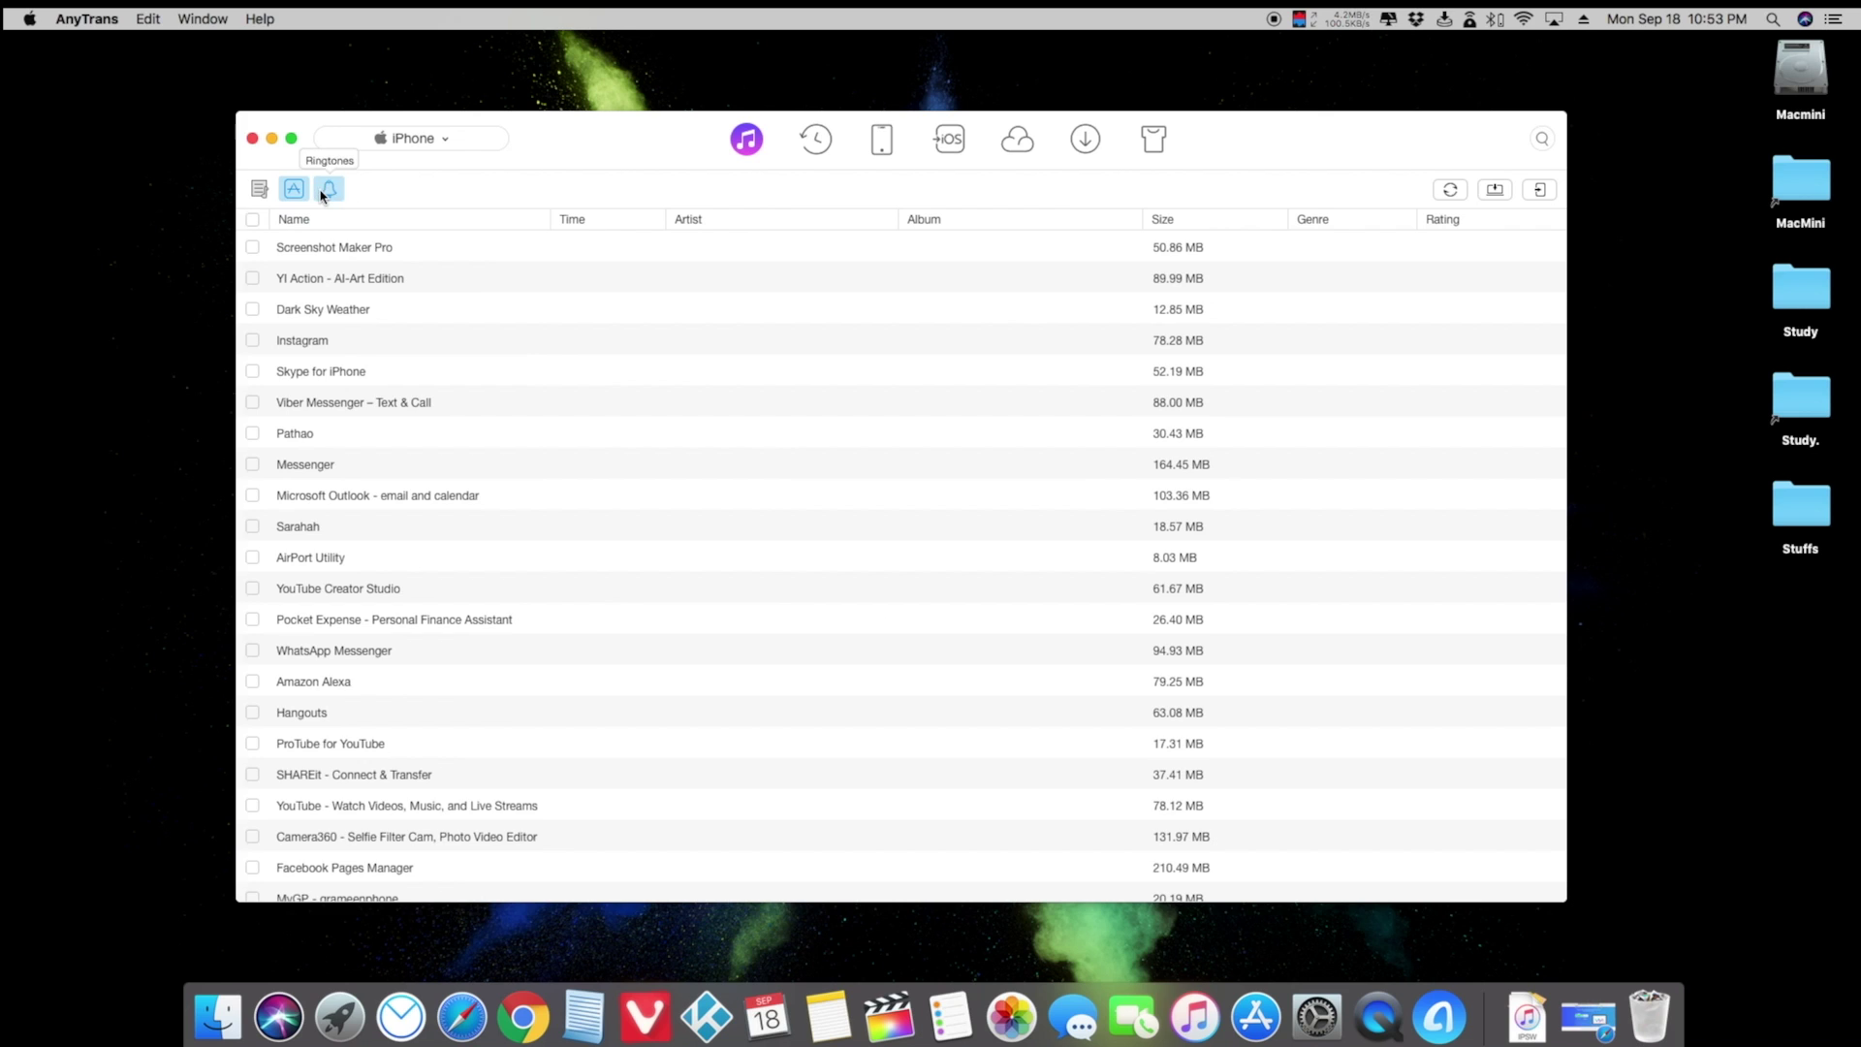
{"action": "left_click", "coordinate": [329, 190]}
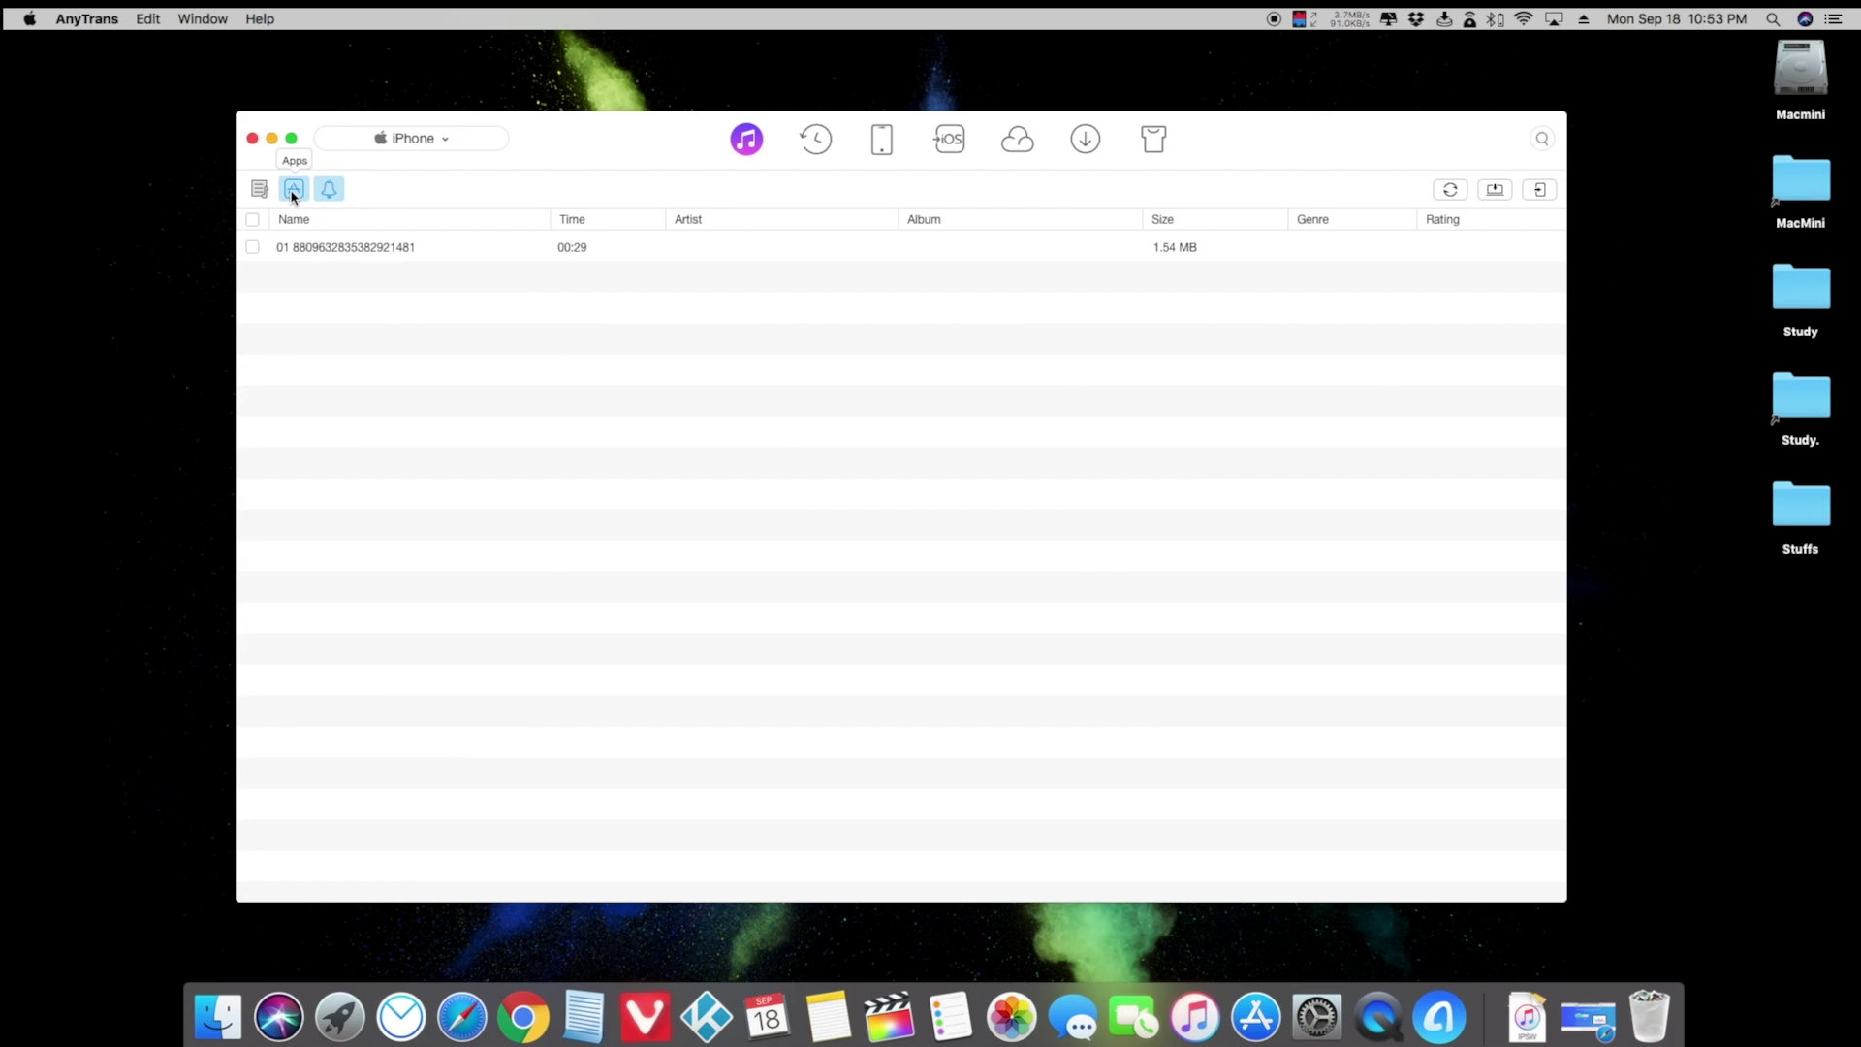
{"action": "left_click", "coordinate": [293, 193]}
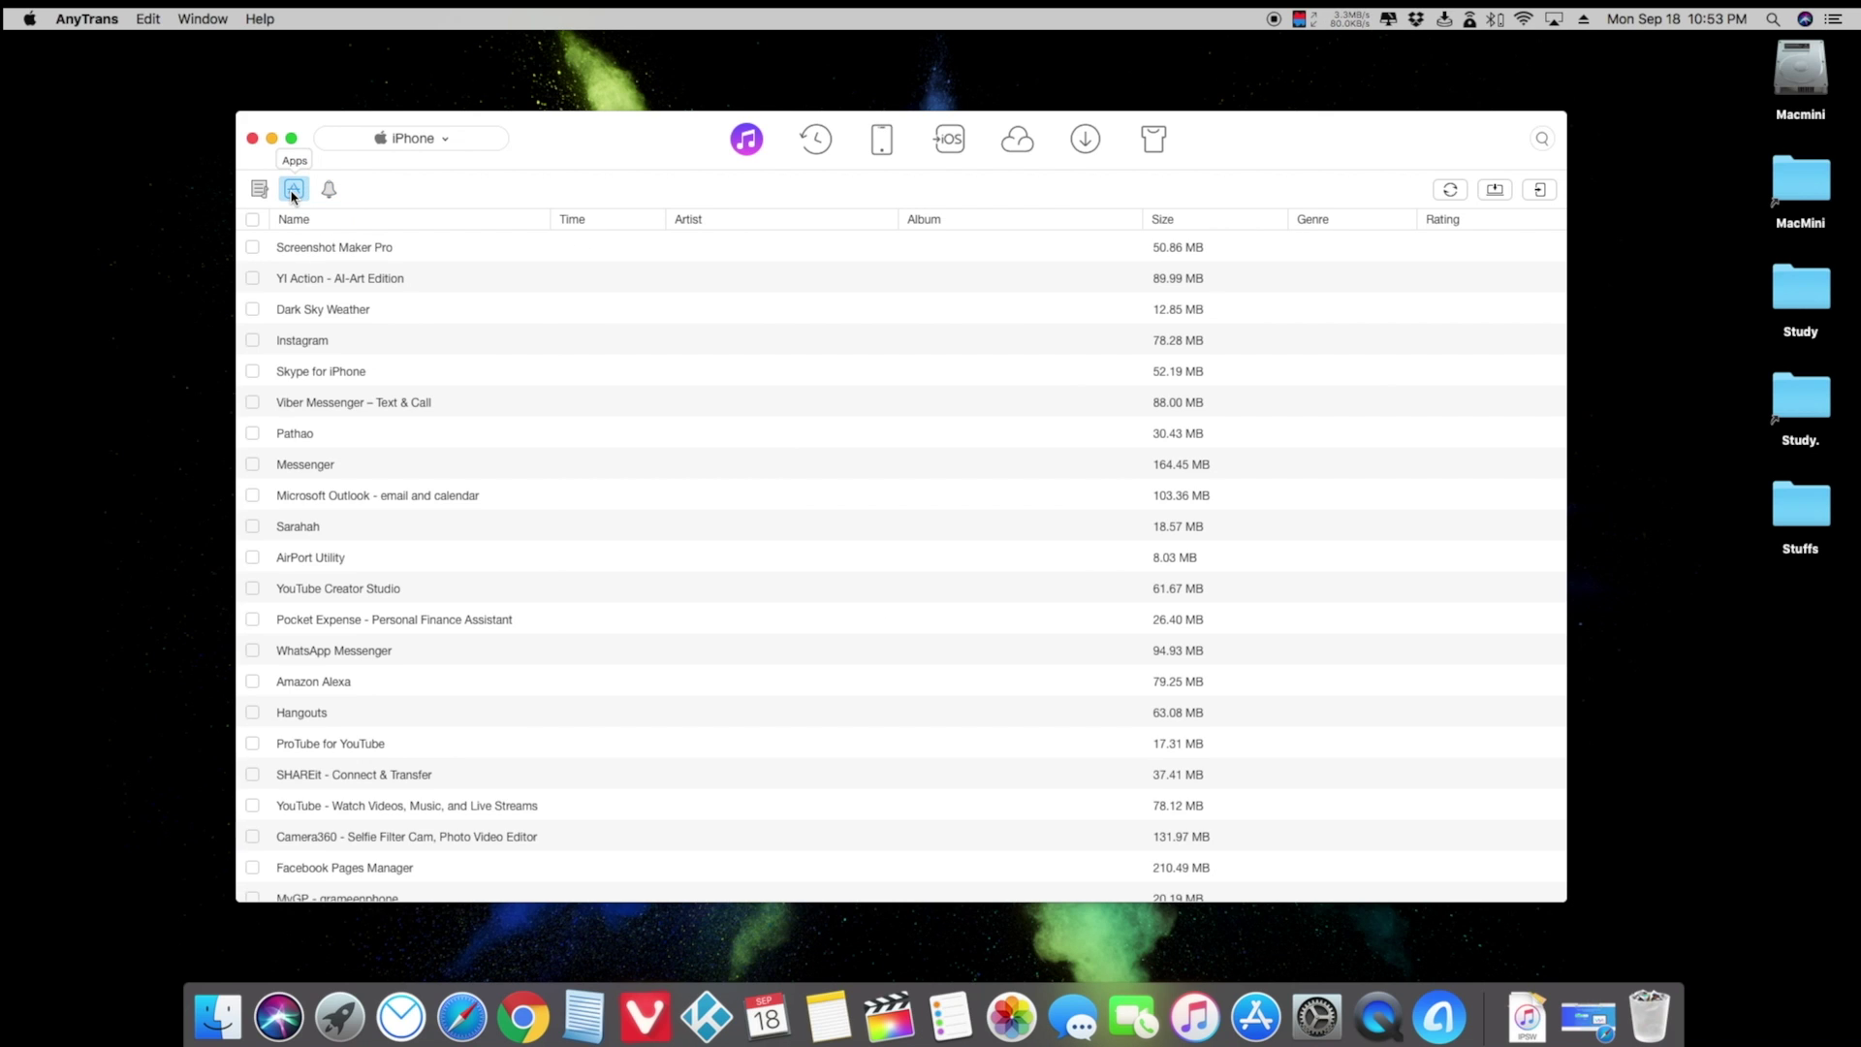
{"action": "left_click", "coordinate": [816, 140]}
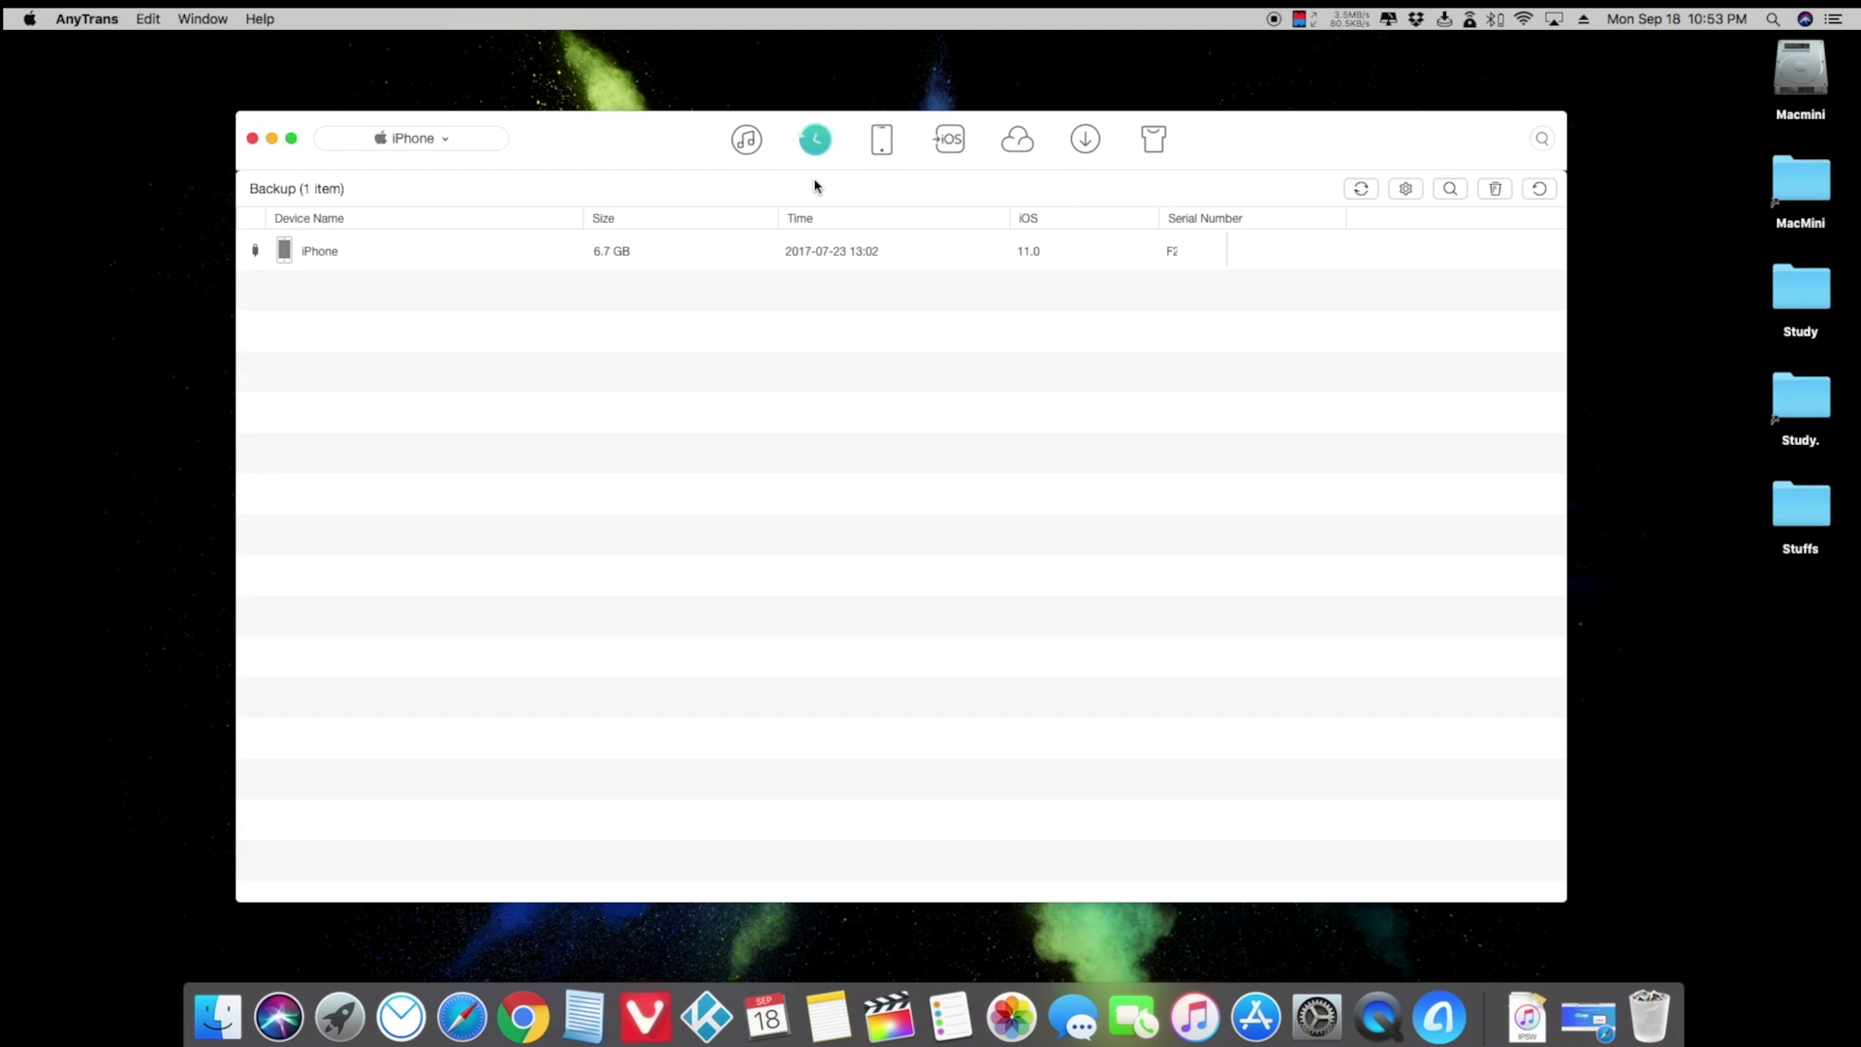
Select the 2017-07-23 iPhone backup, then return to the device quick-start shortcuts
{"action": "left_click", "coordinate": [776, 268]}
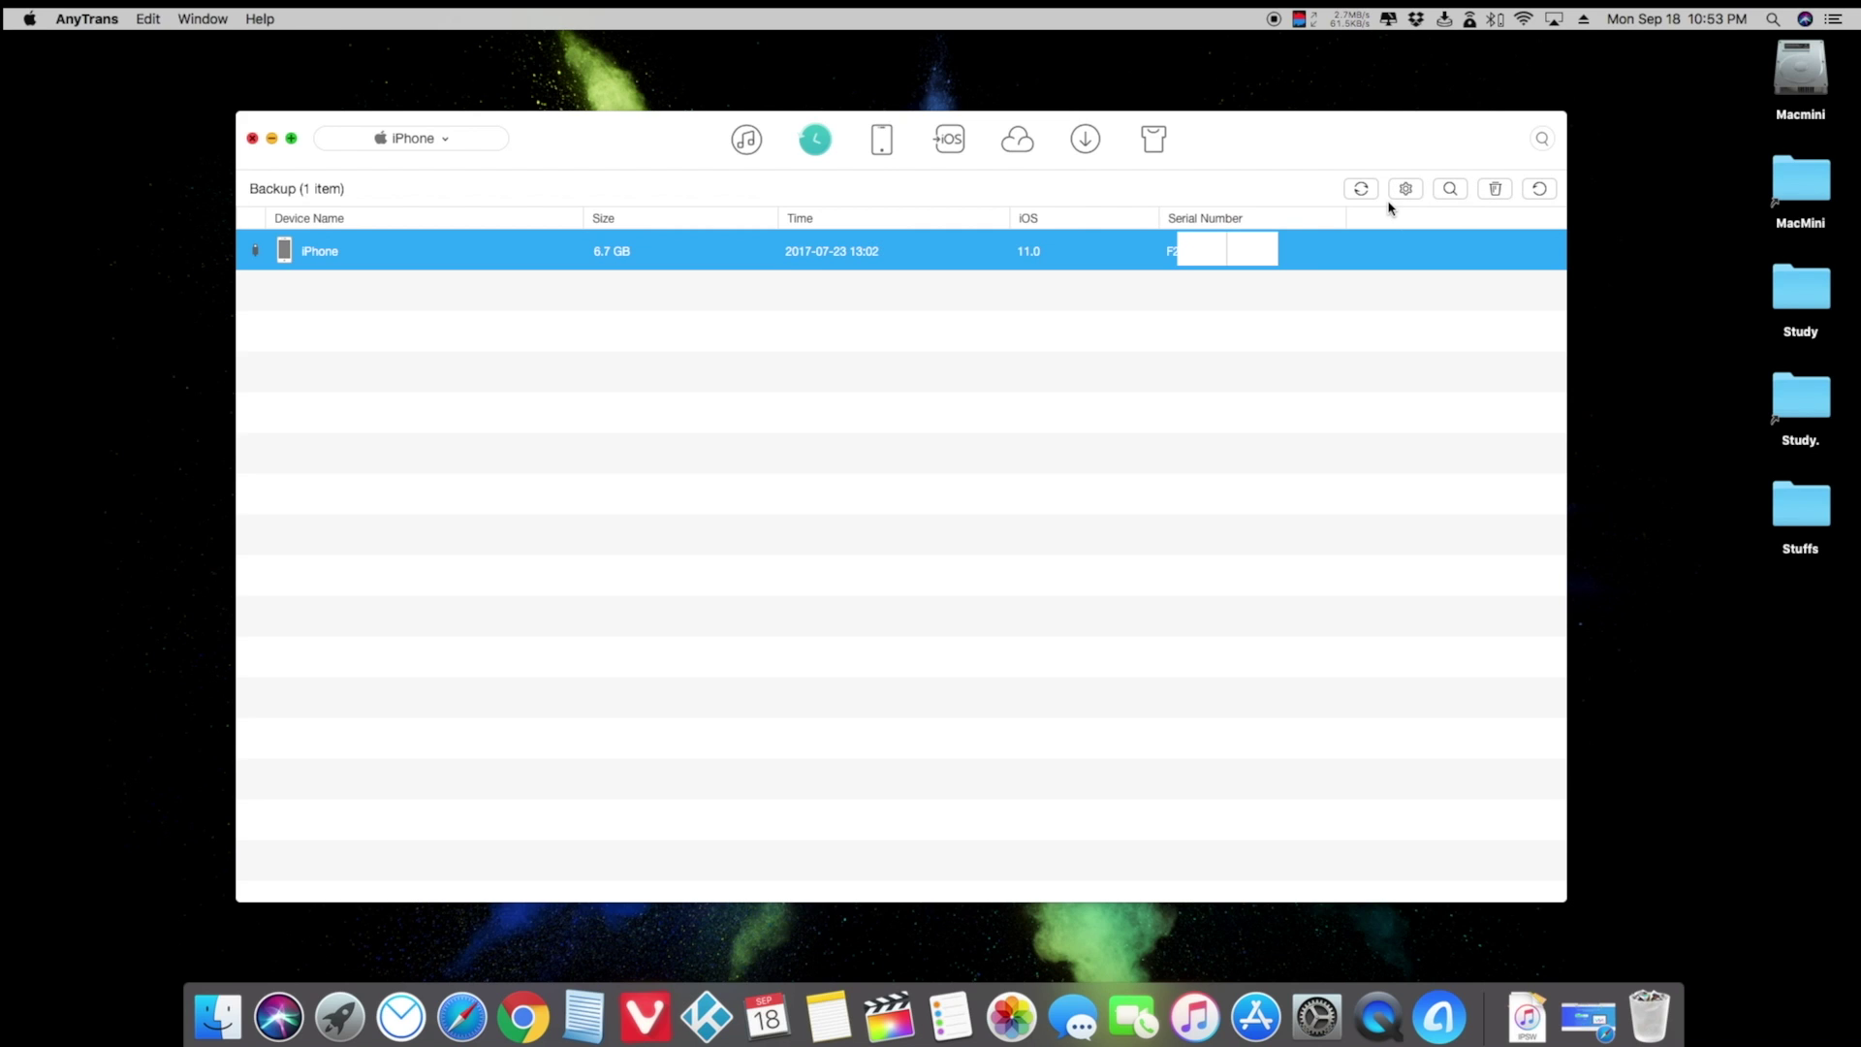
{"action": "left_click", "coordinate": [882, 142]}
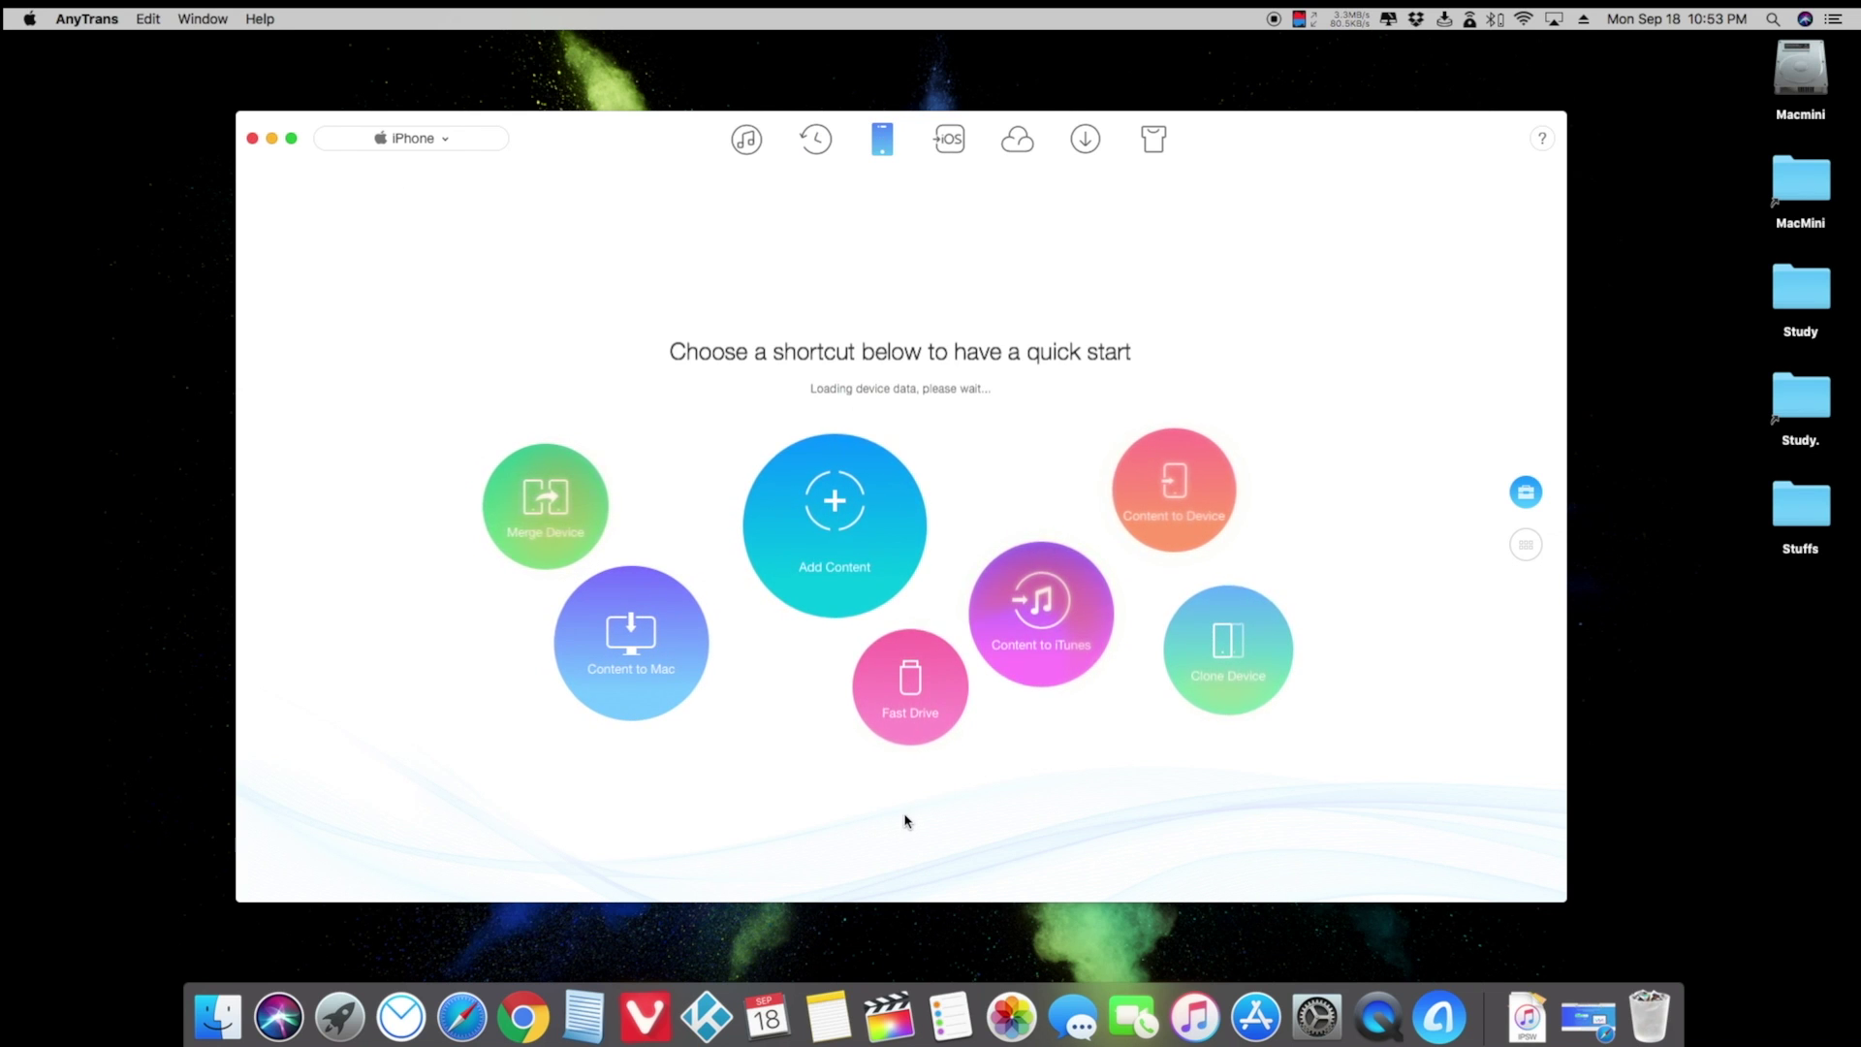
Visit iOS Mover and iCloud Manager, ending on the Media Downloader page
{"action": "left_click", "coordinate": [945, 138]}
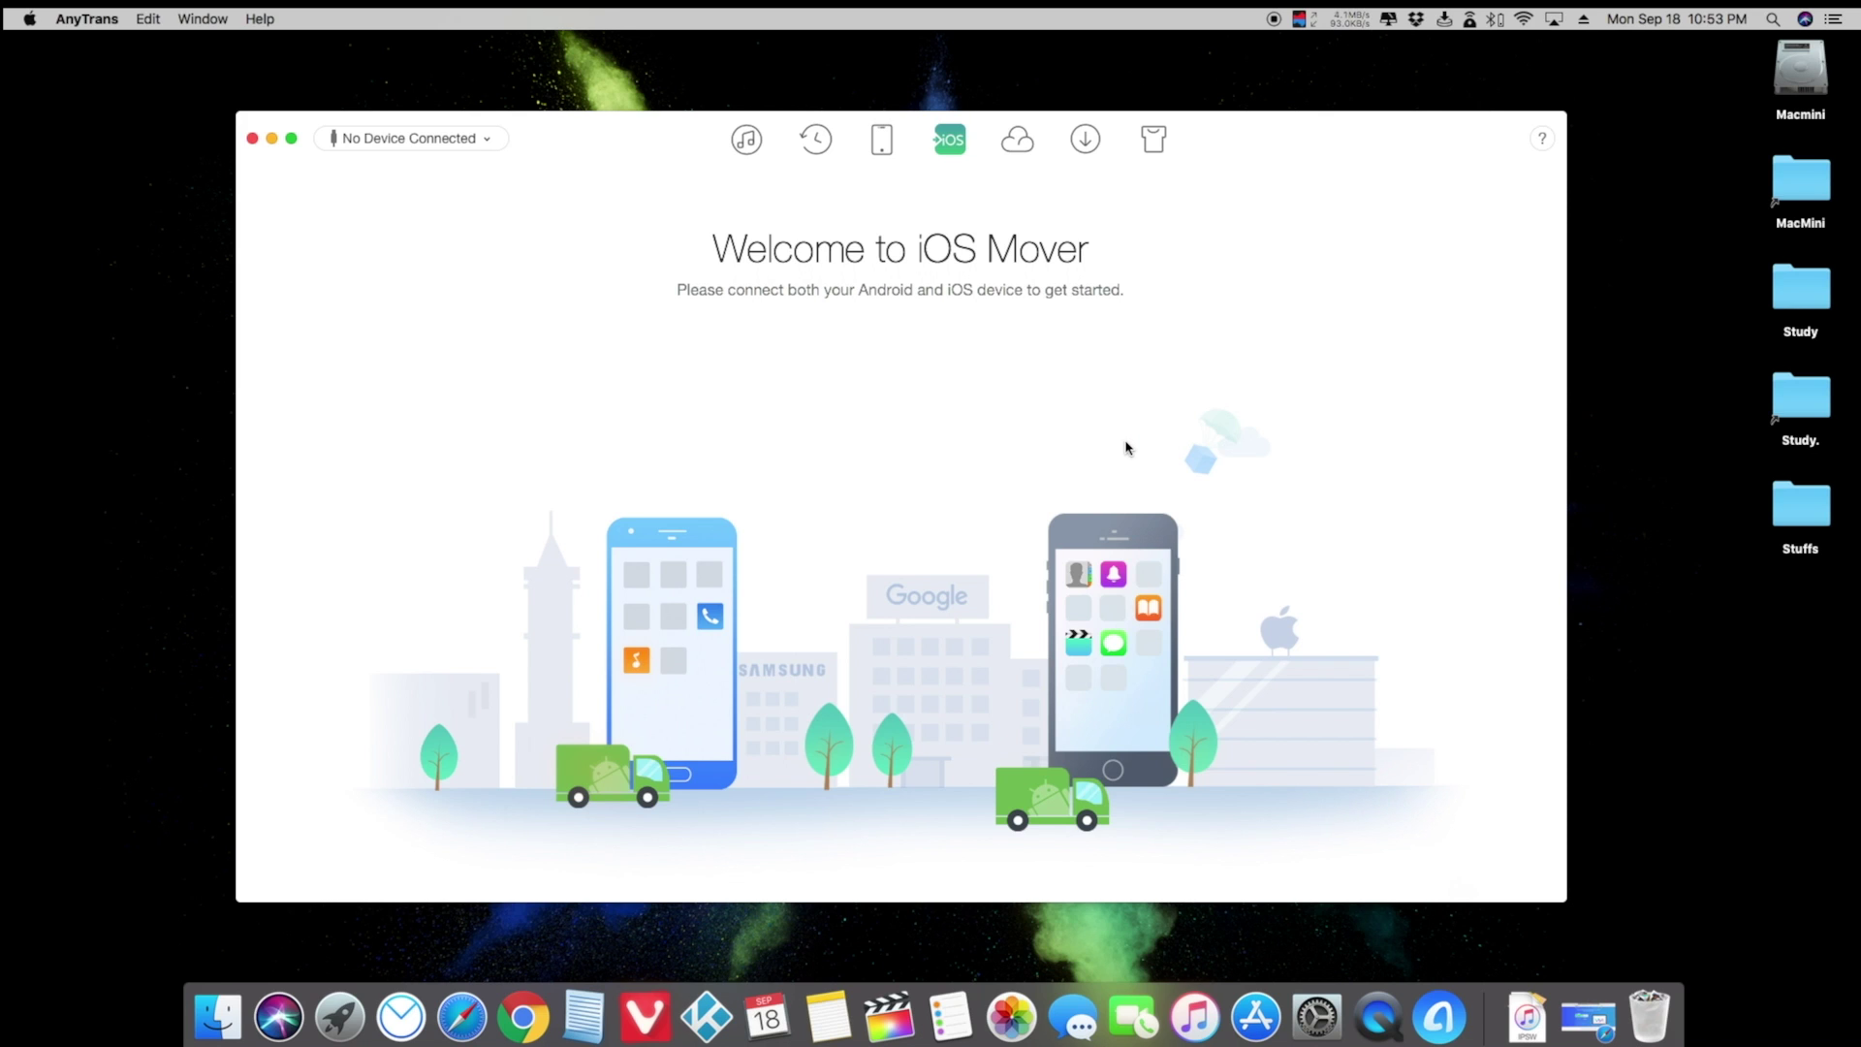
{"action": "left_click", "coordinate": [1011, 140]}
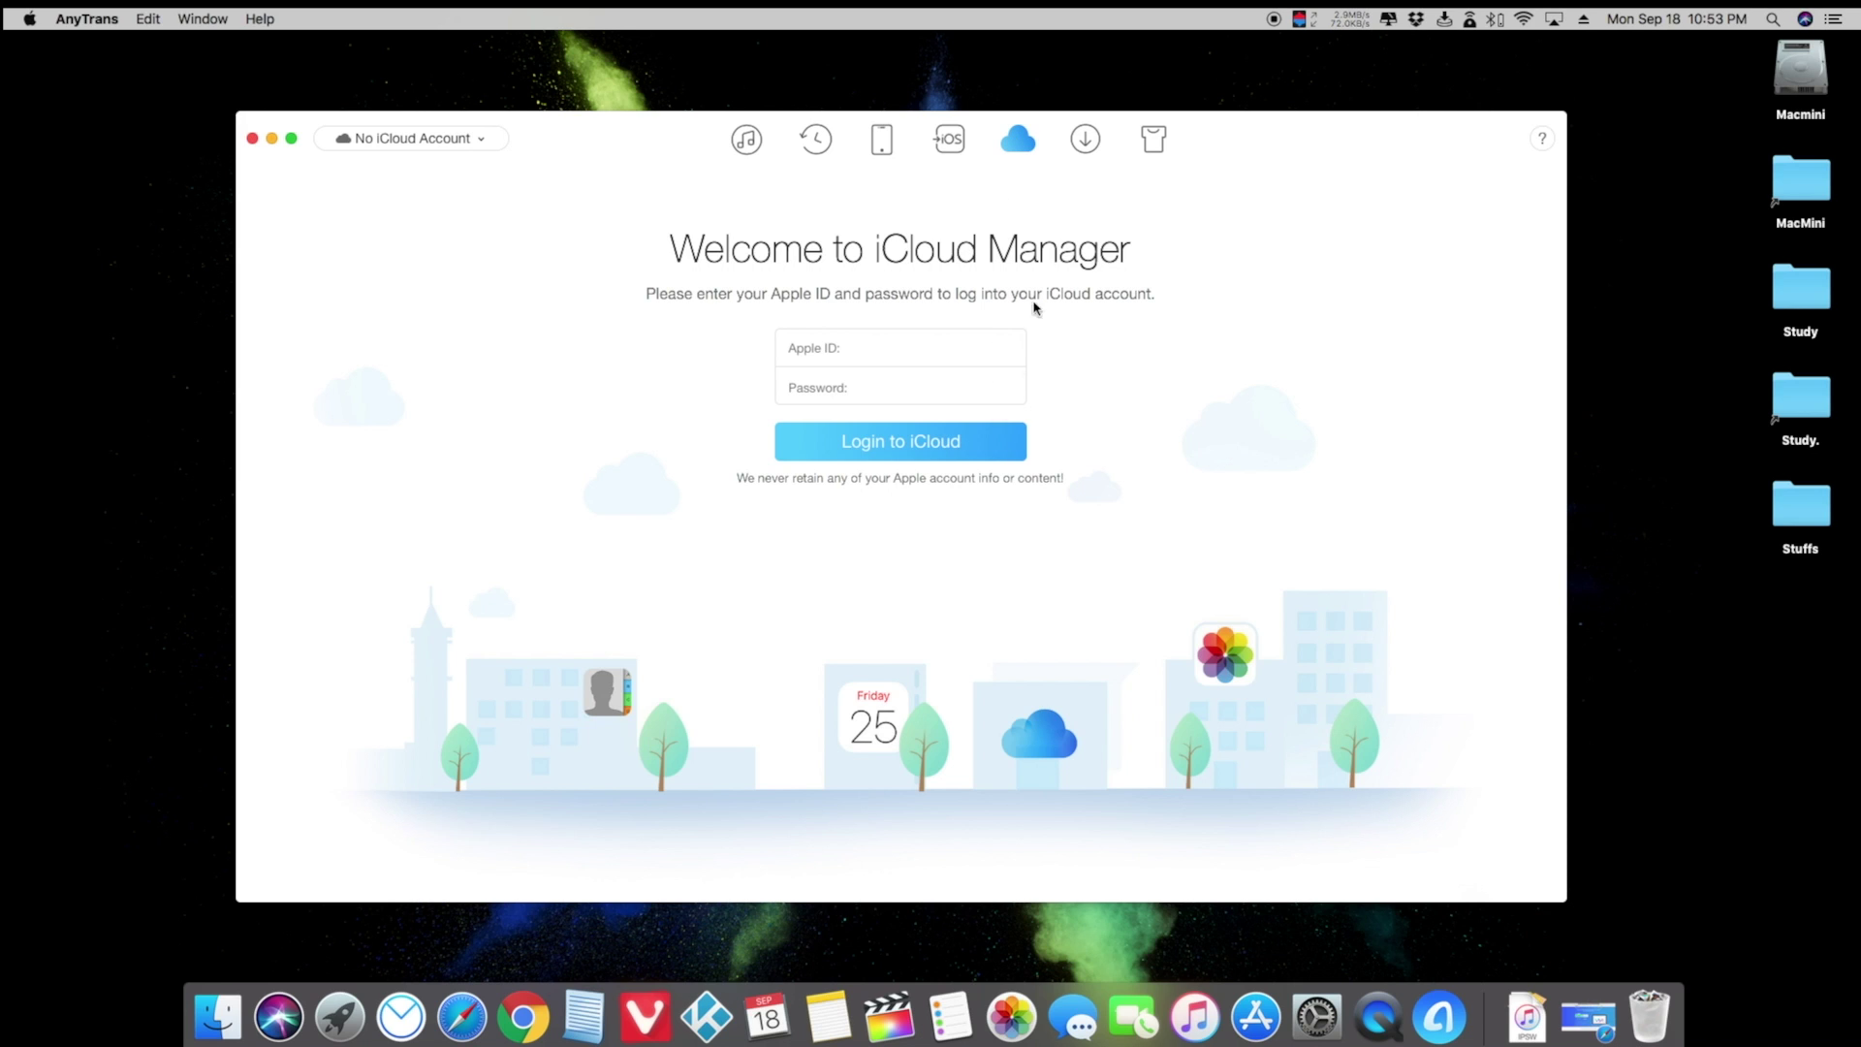
{"action": "left_click", "coordinate": [1080, 145]}
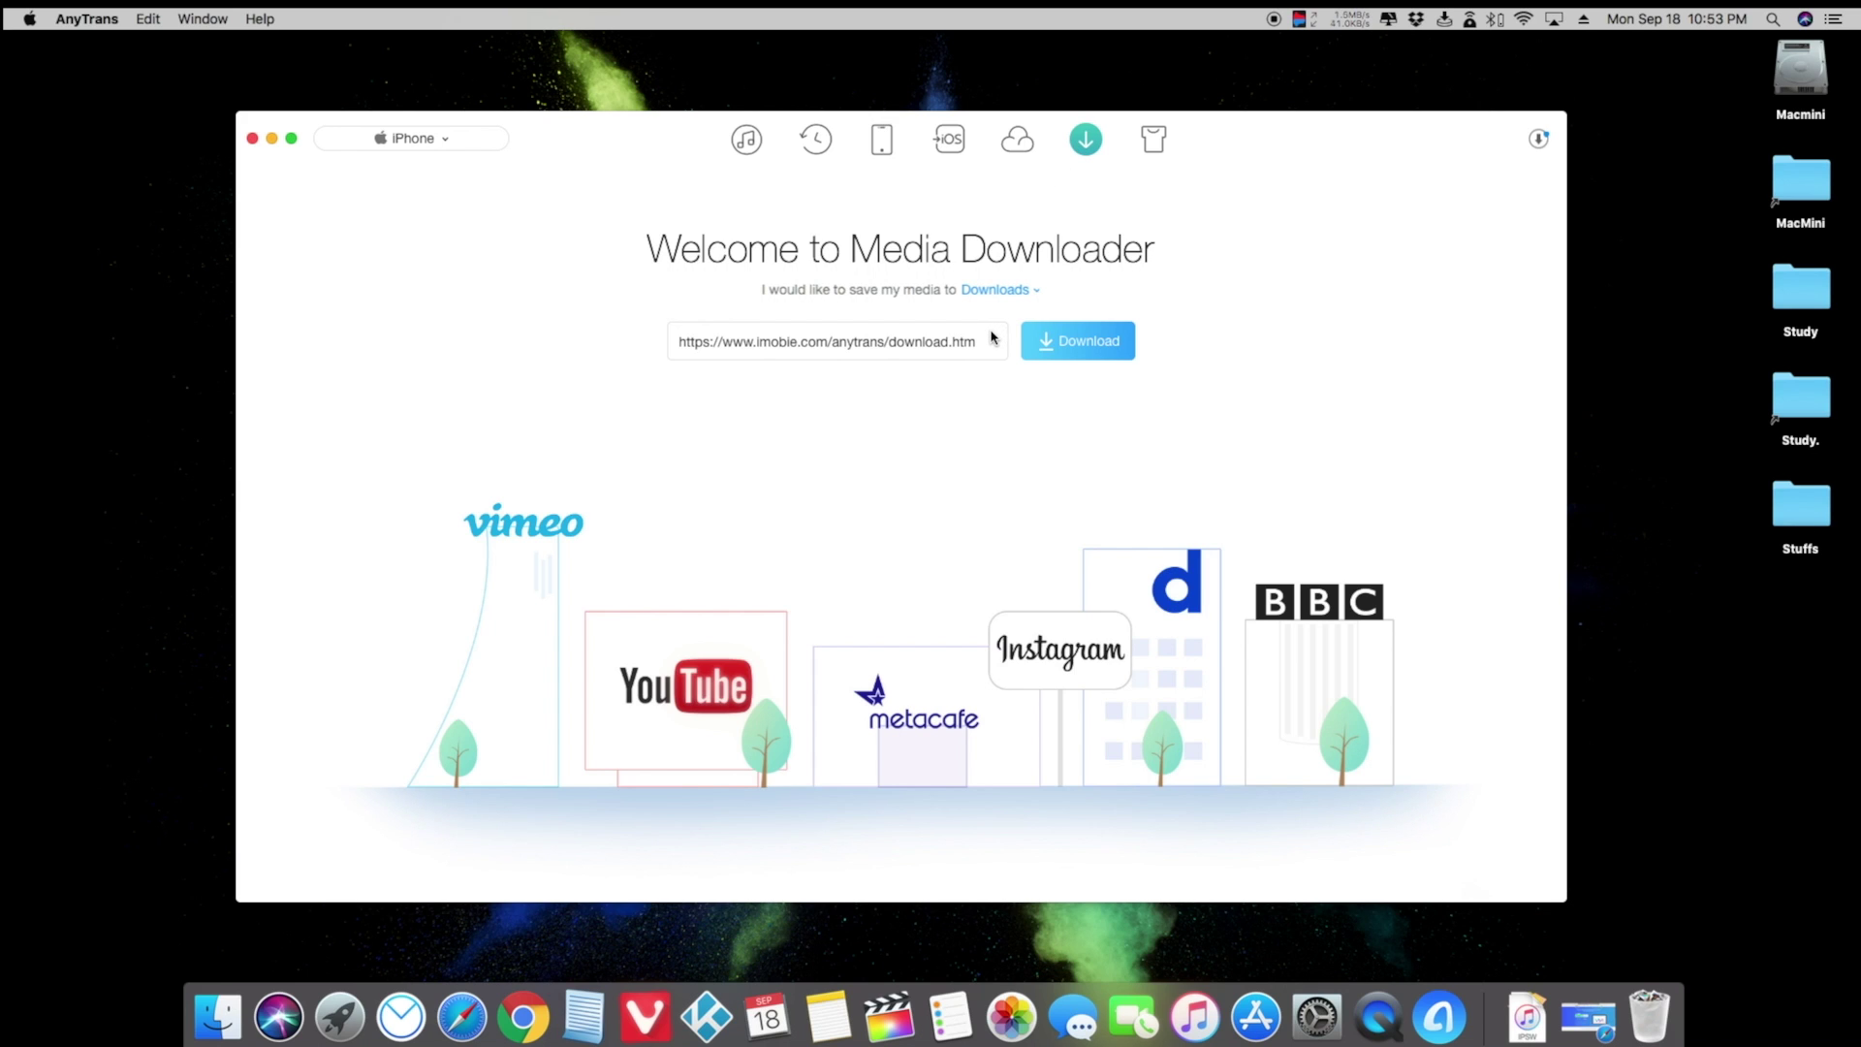
Download the Space Black appearance and return to the iPhone content manager
{"action": "left_click", "coordinate": [1155, 142]}
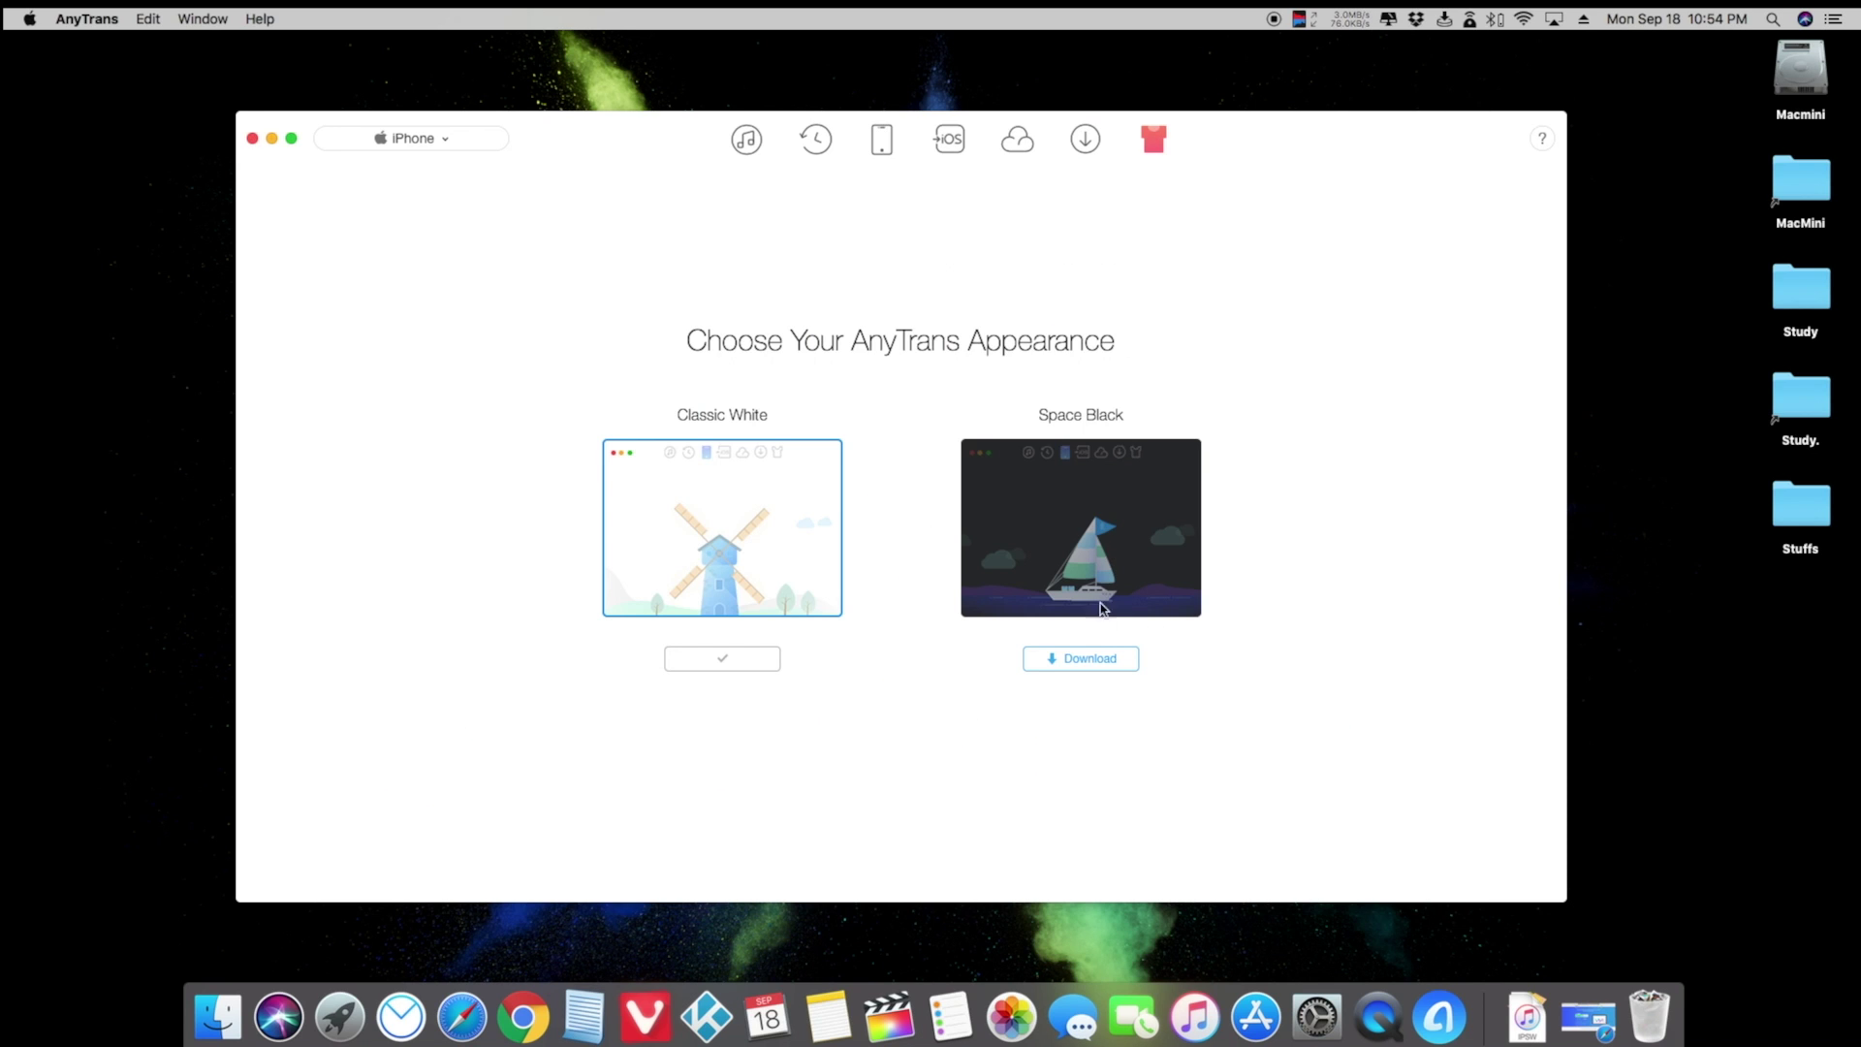
{"action": "left_click", "coordinate": [1091, 662]}
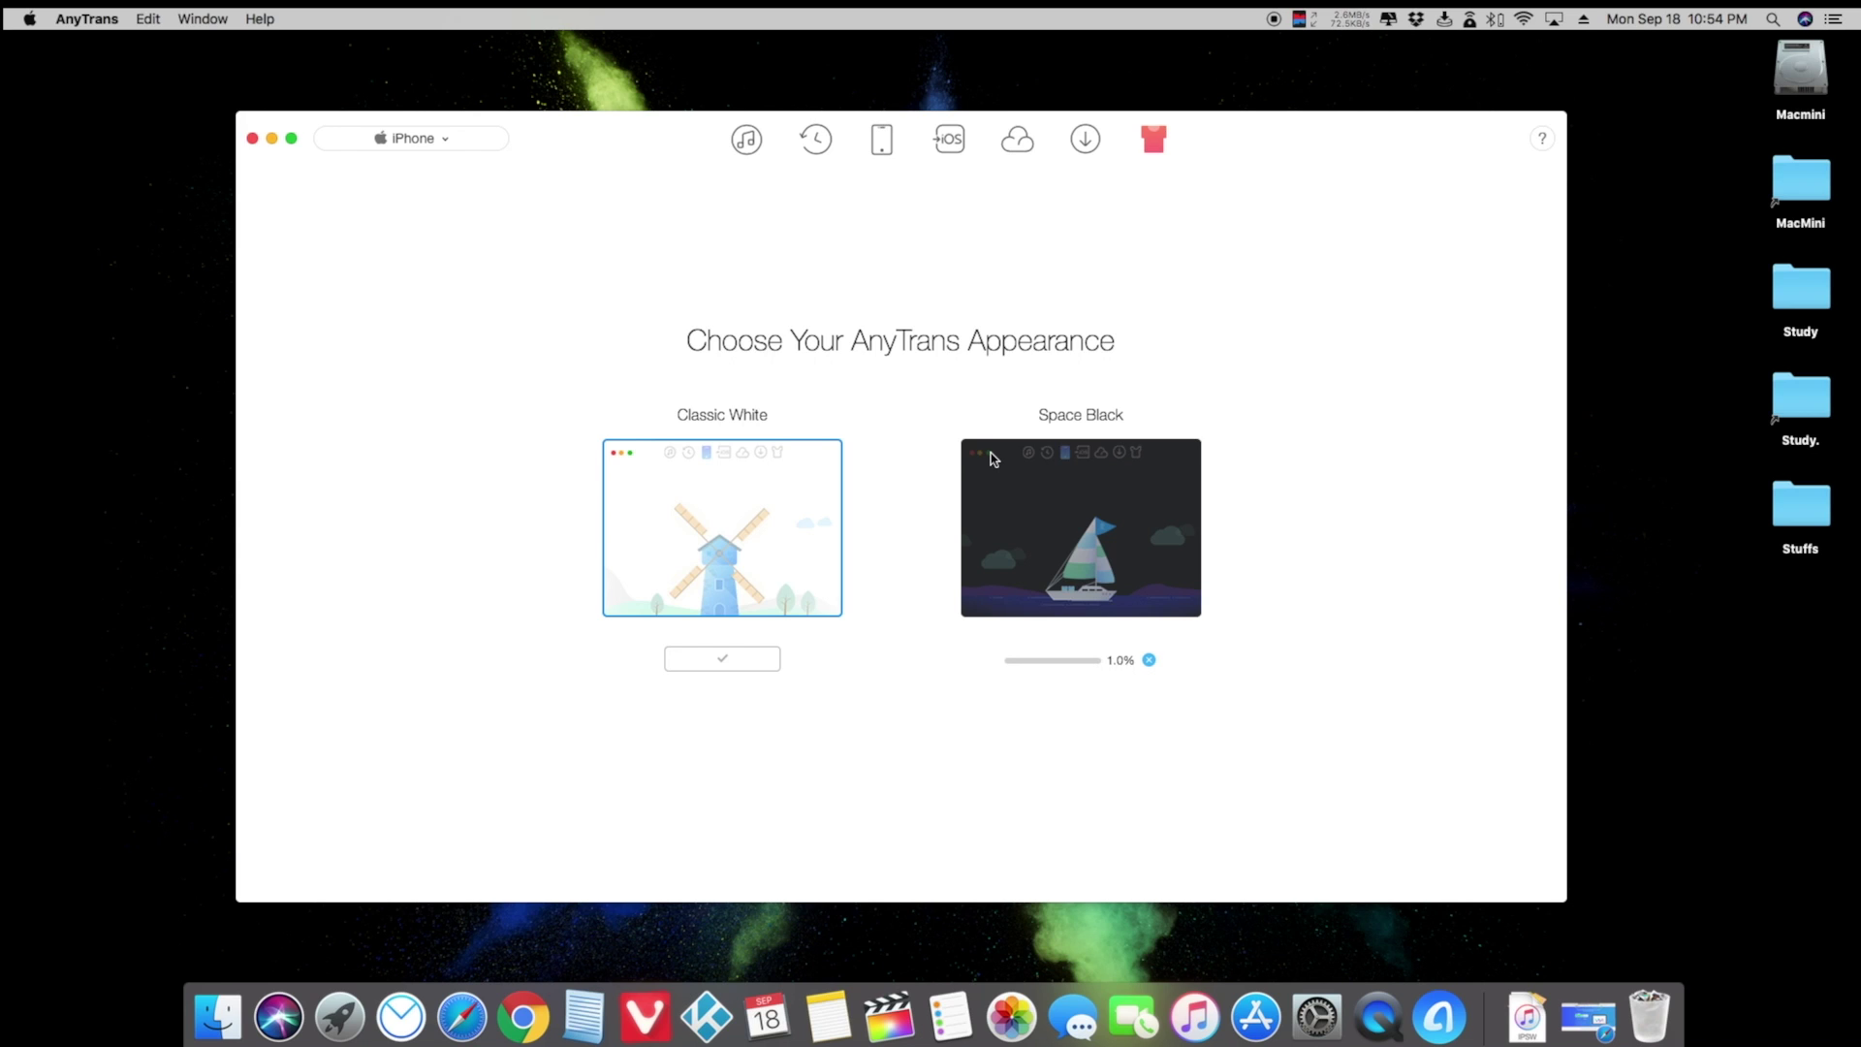
{"action": "left_click", "coordinate": [748, 138]}
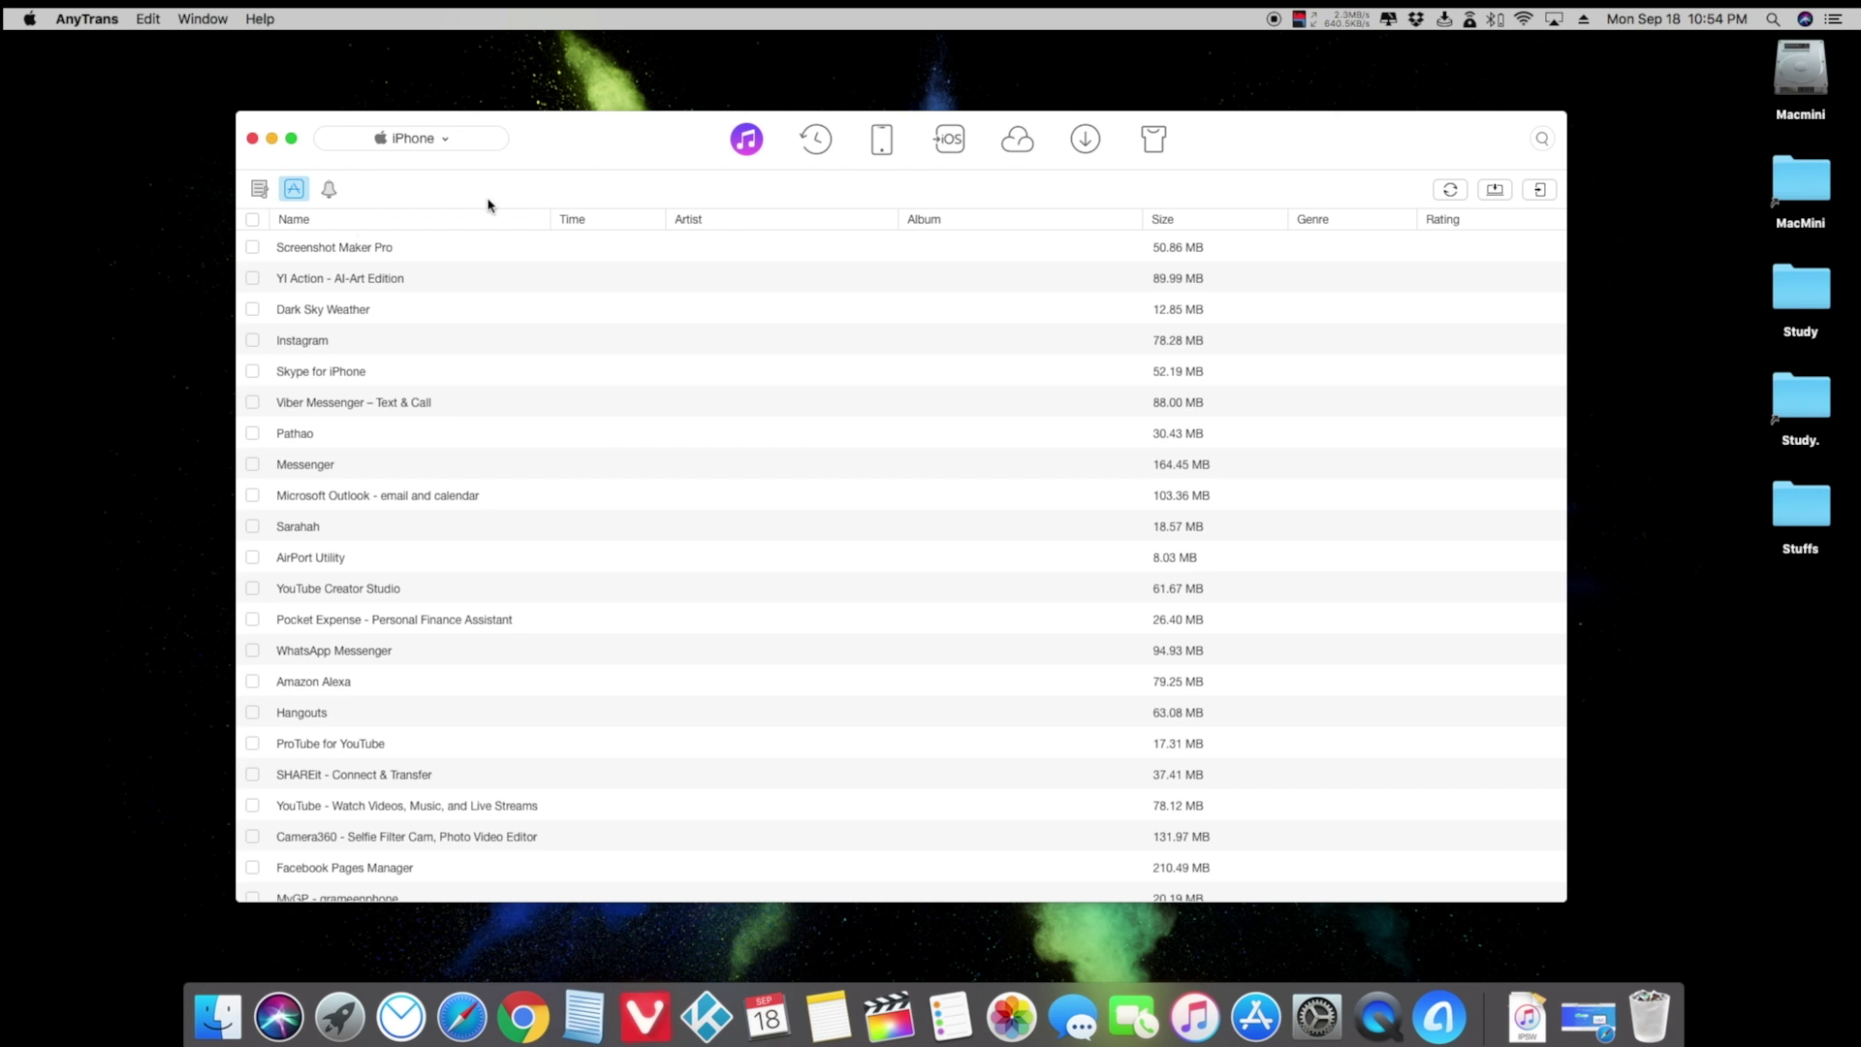
Select every app in the iPhone's Apps list and send them to the Mac
{"action": "left_click", "coordinate": [262, 188]}
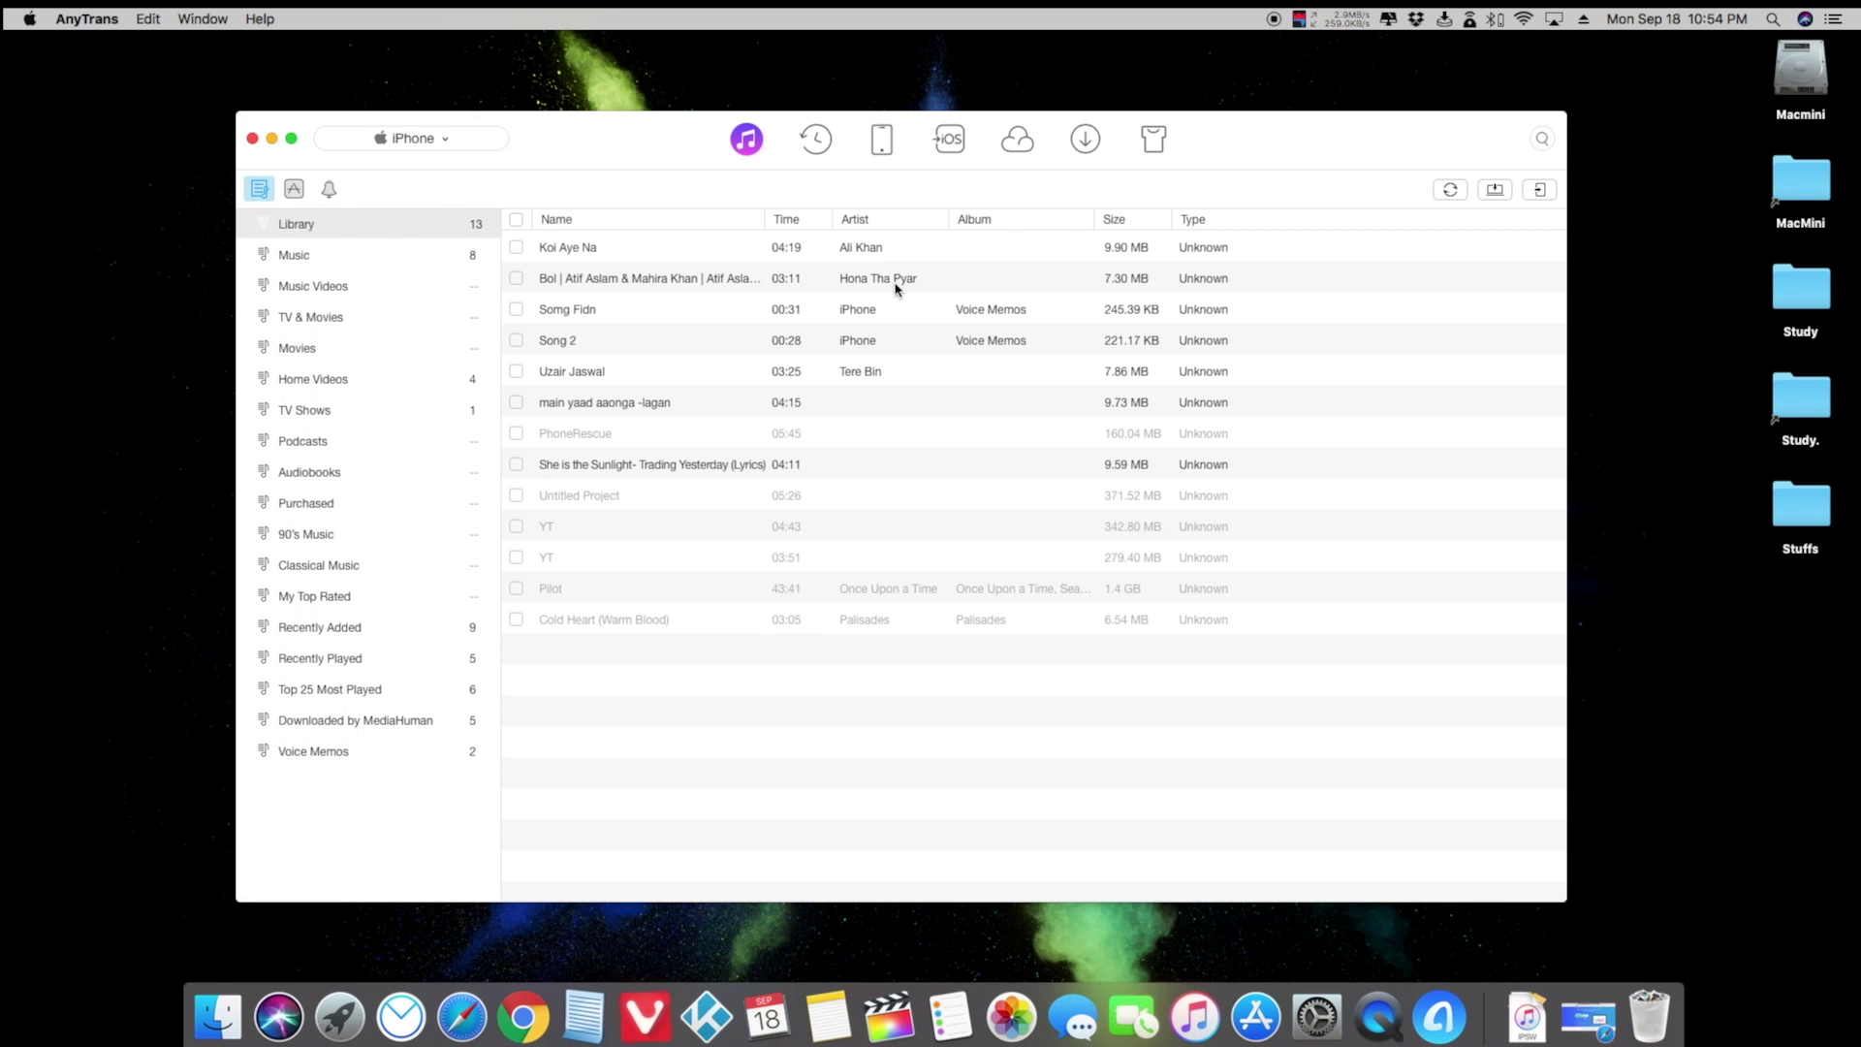
{"action": "left_click", "coordinate": [283, 188]}
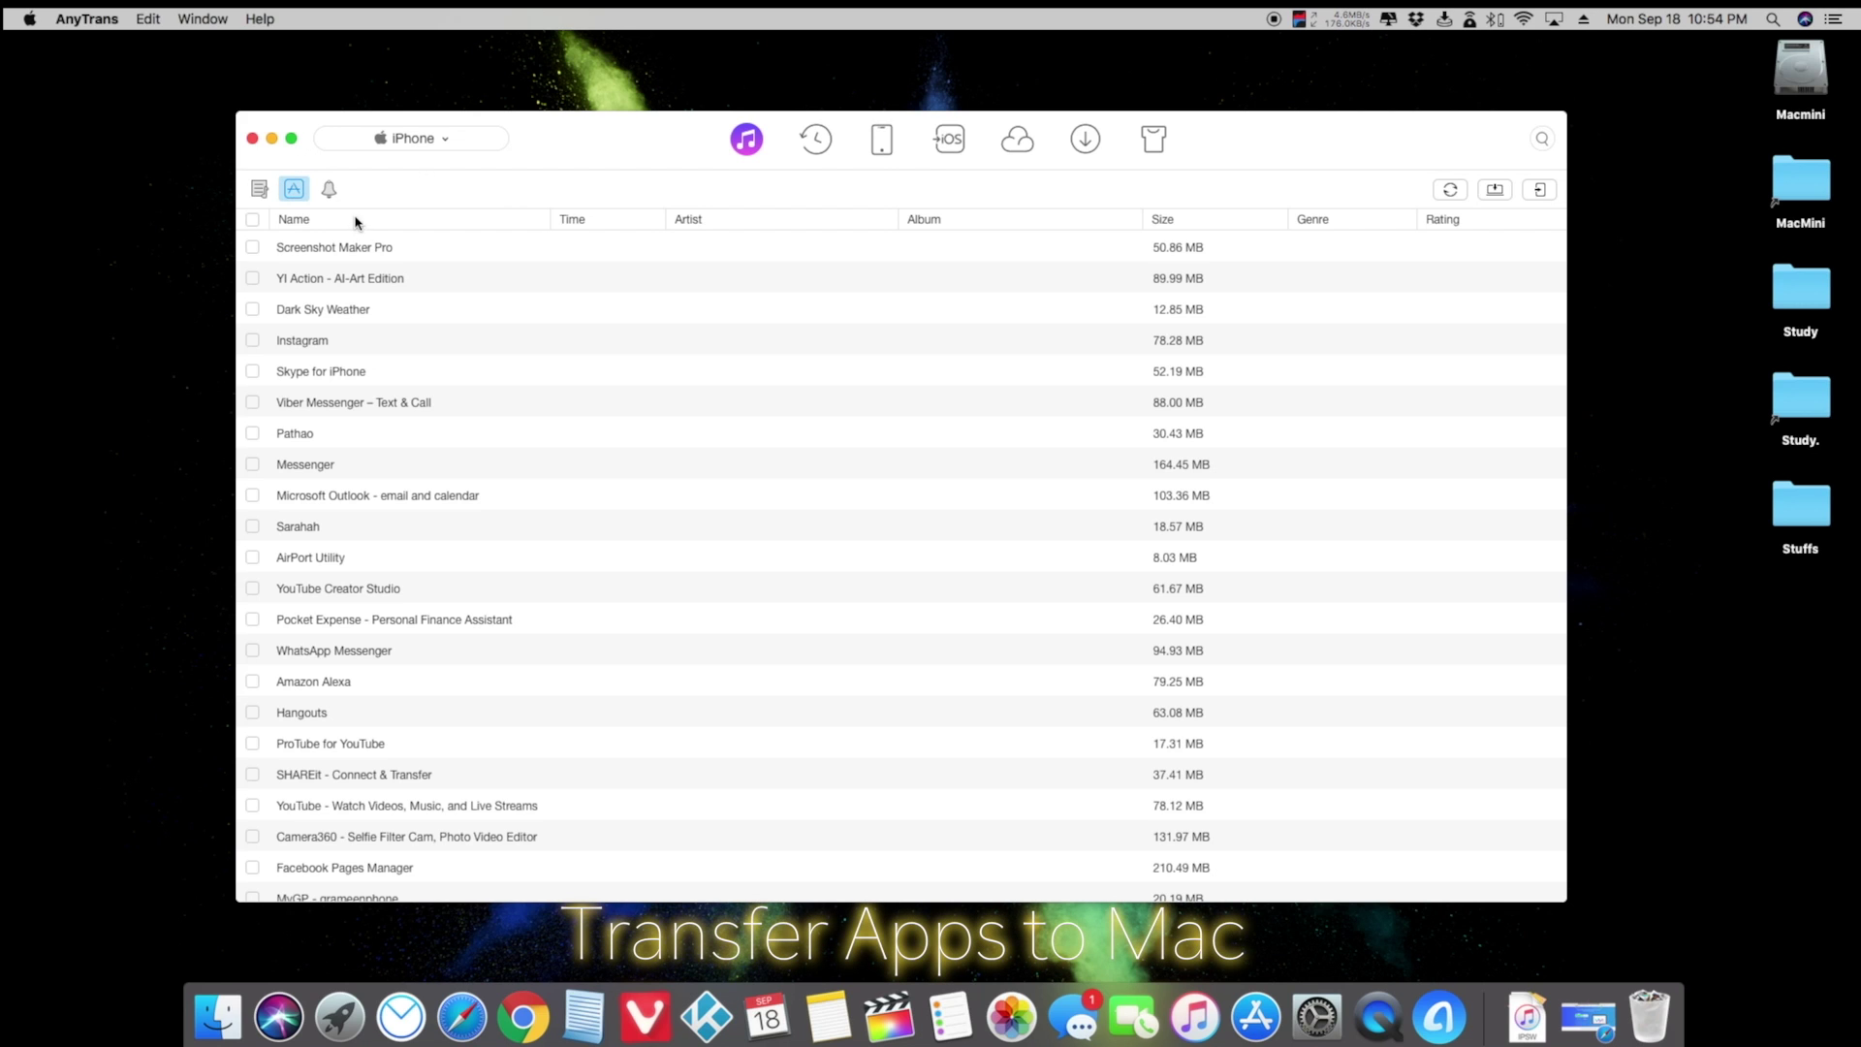
{"action": "left_click", "coordinate": [252, 220]}
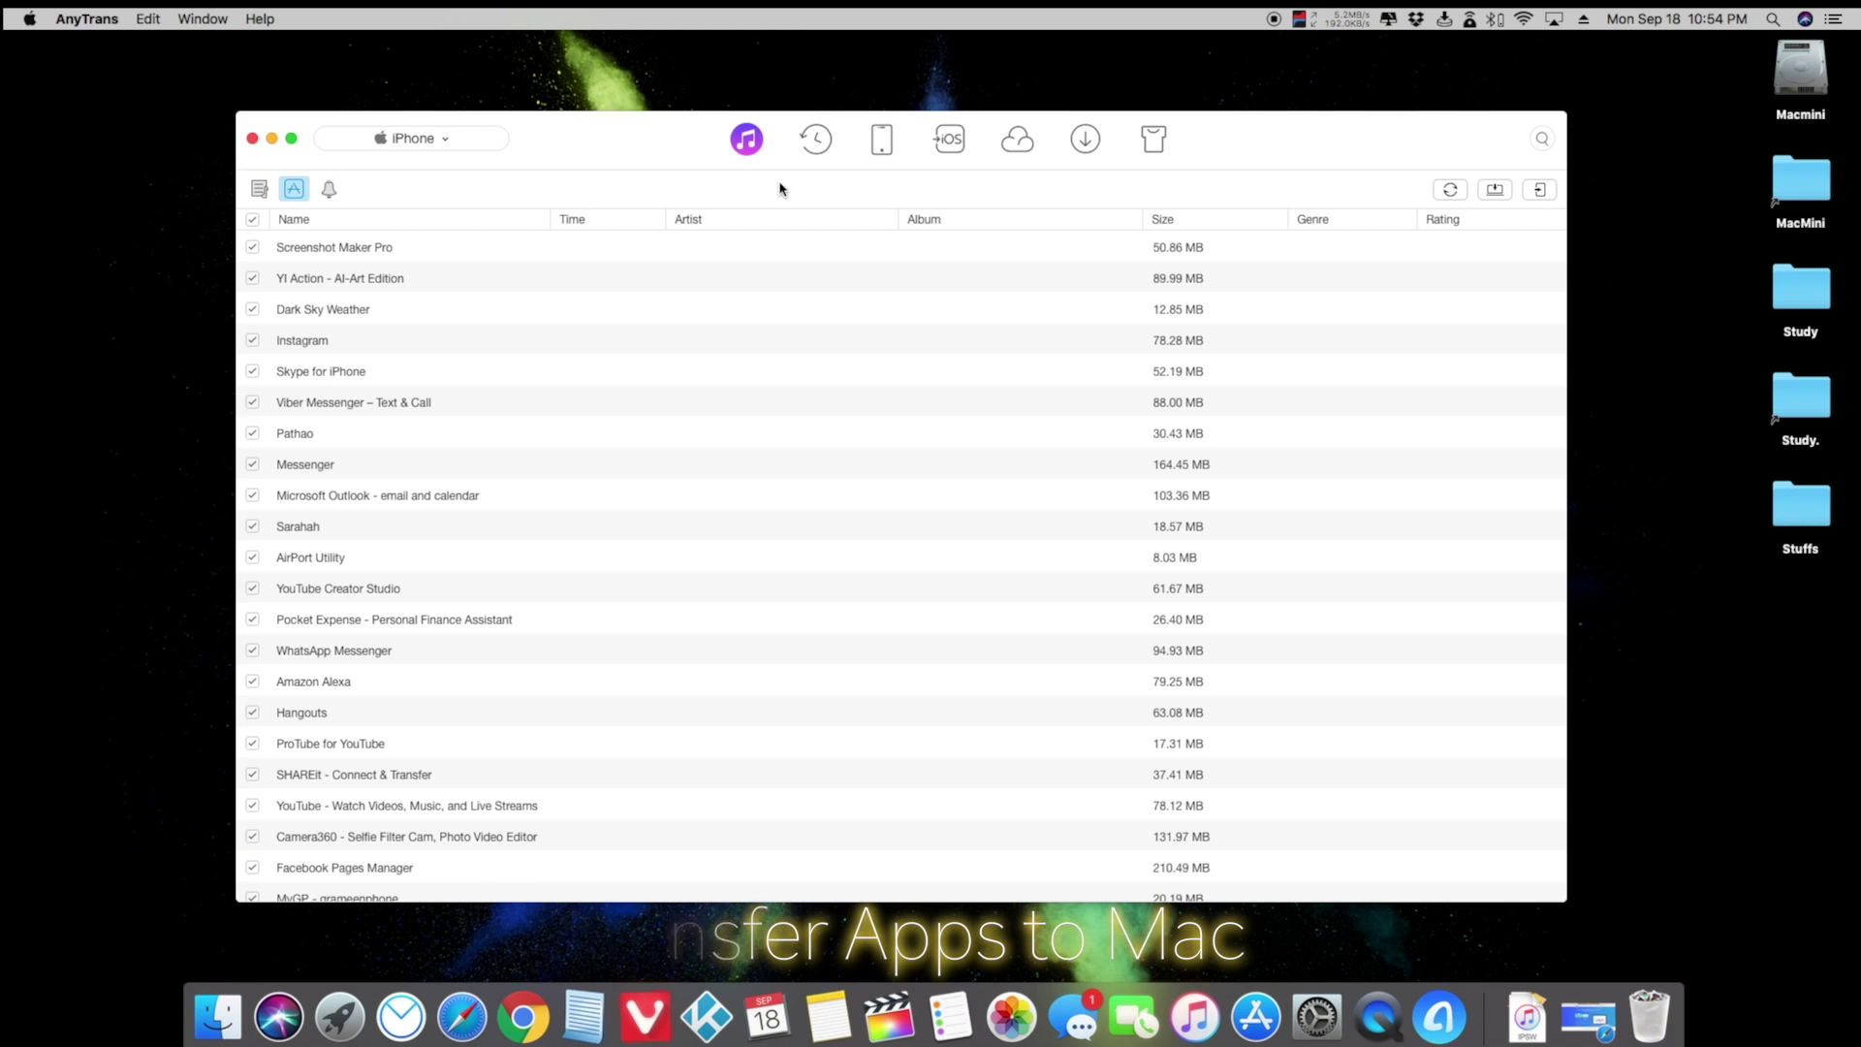
{"action": "left_click", "coordinate": [1495, 190]}
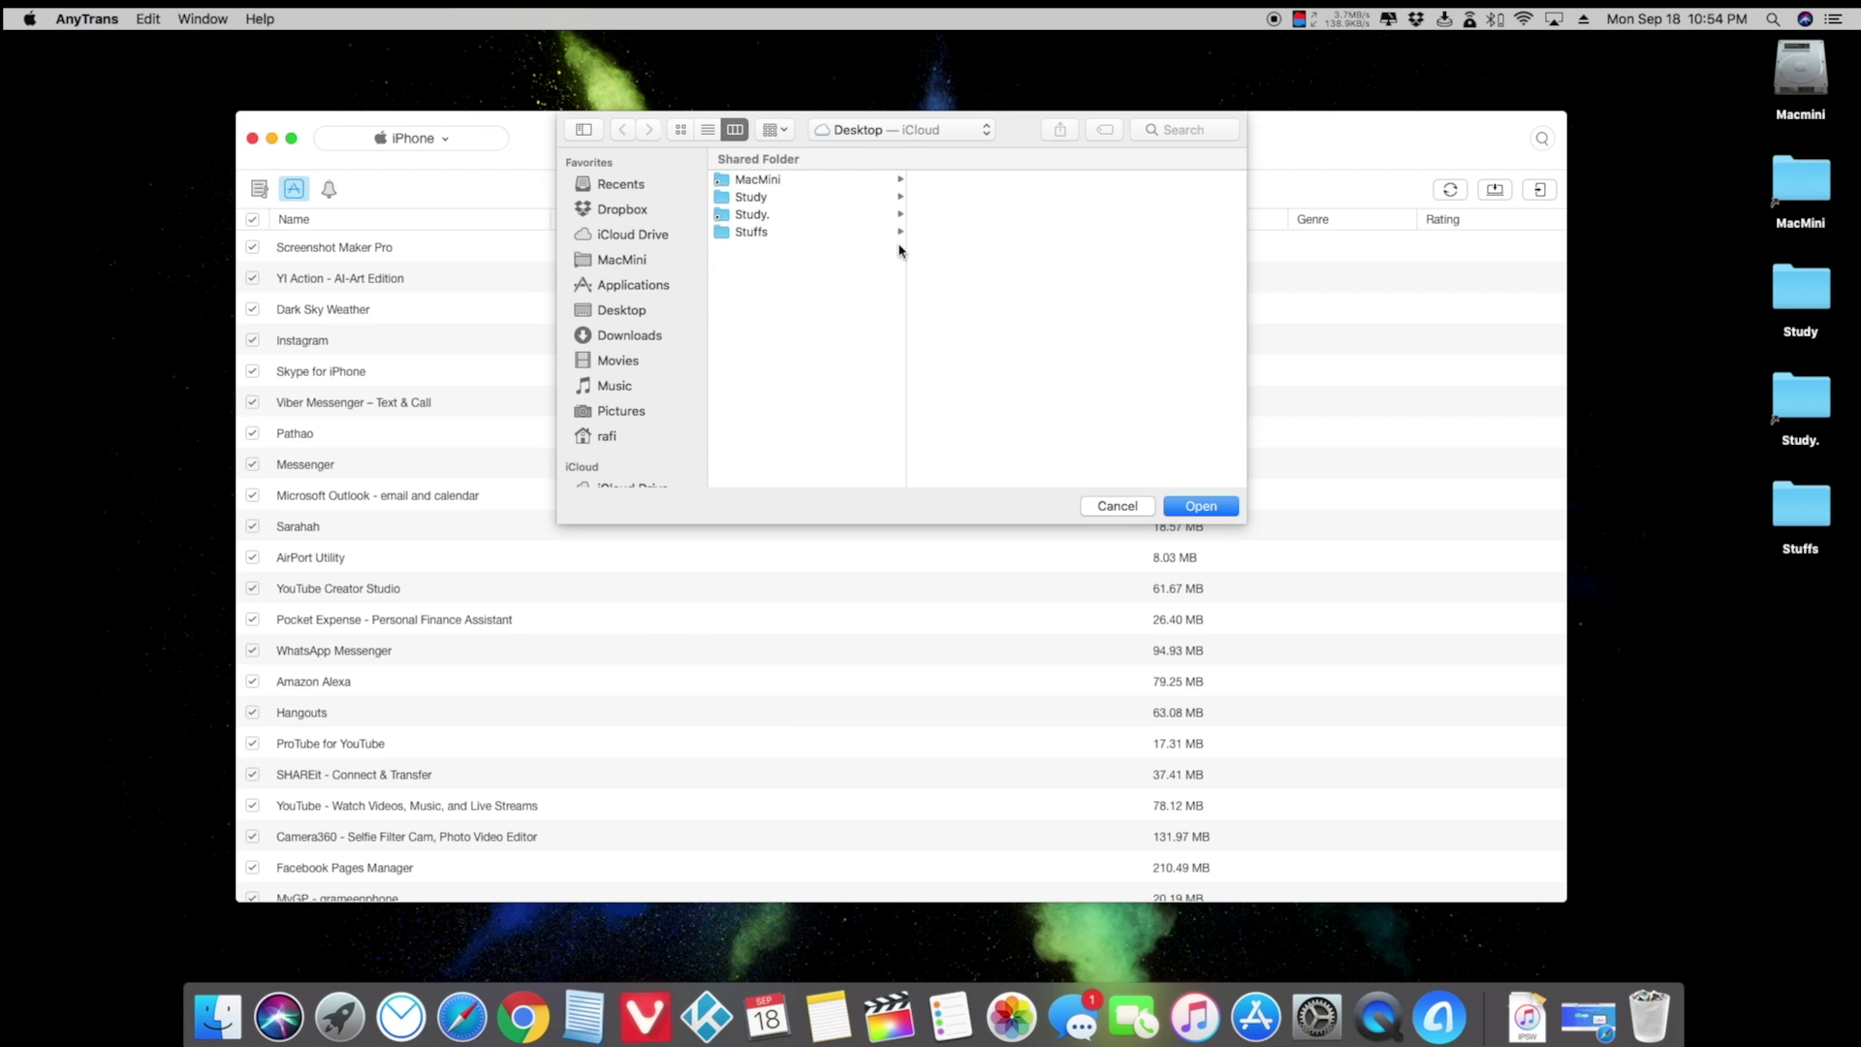
Export the 29 apps to the Desktop and view the exported files in Finder
{"action": "left_click", "coordinate": [648, 310]}
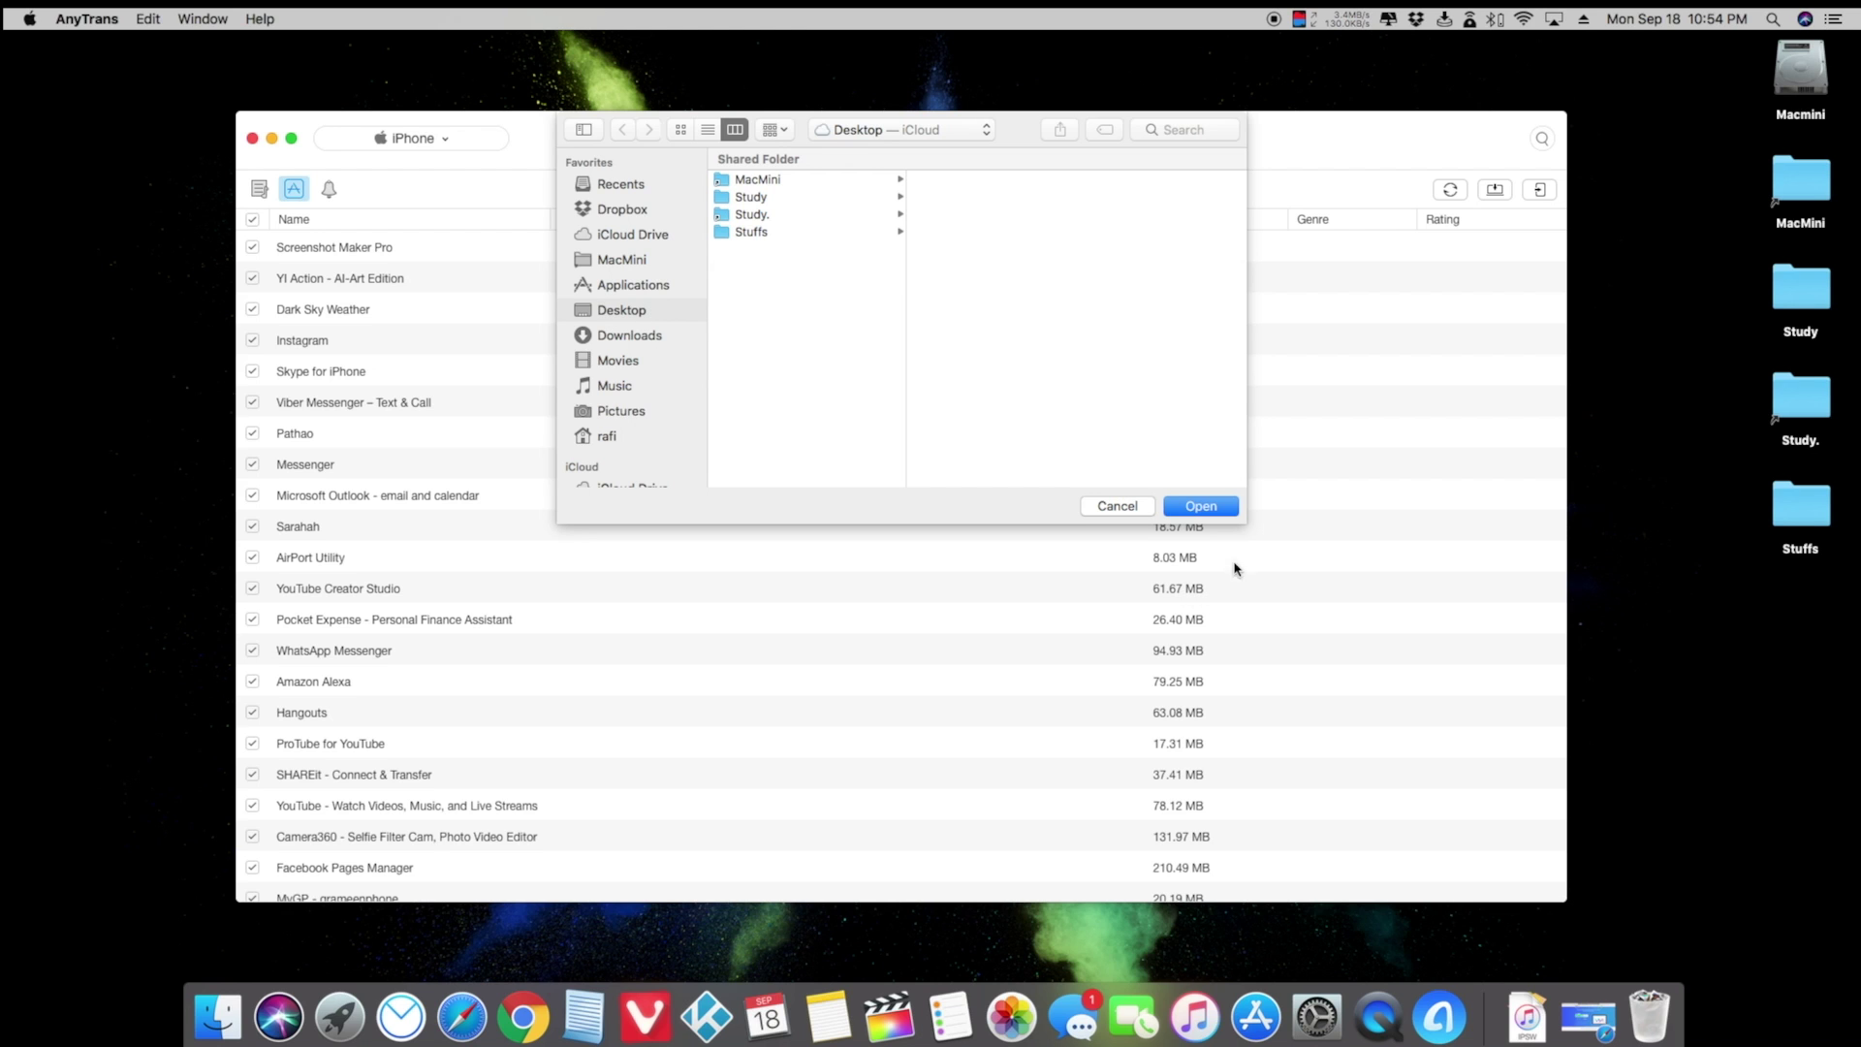
{"action": "left_click", "coordinate": [1201, 507]}
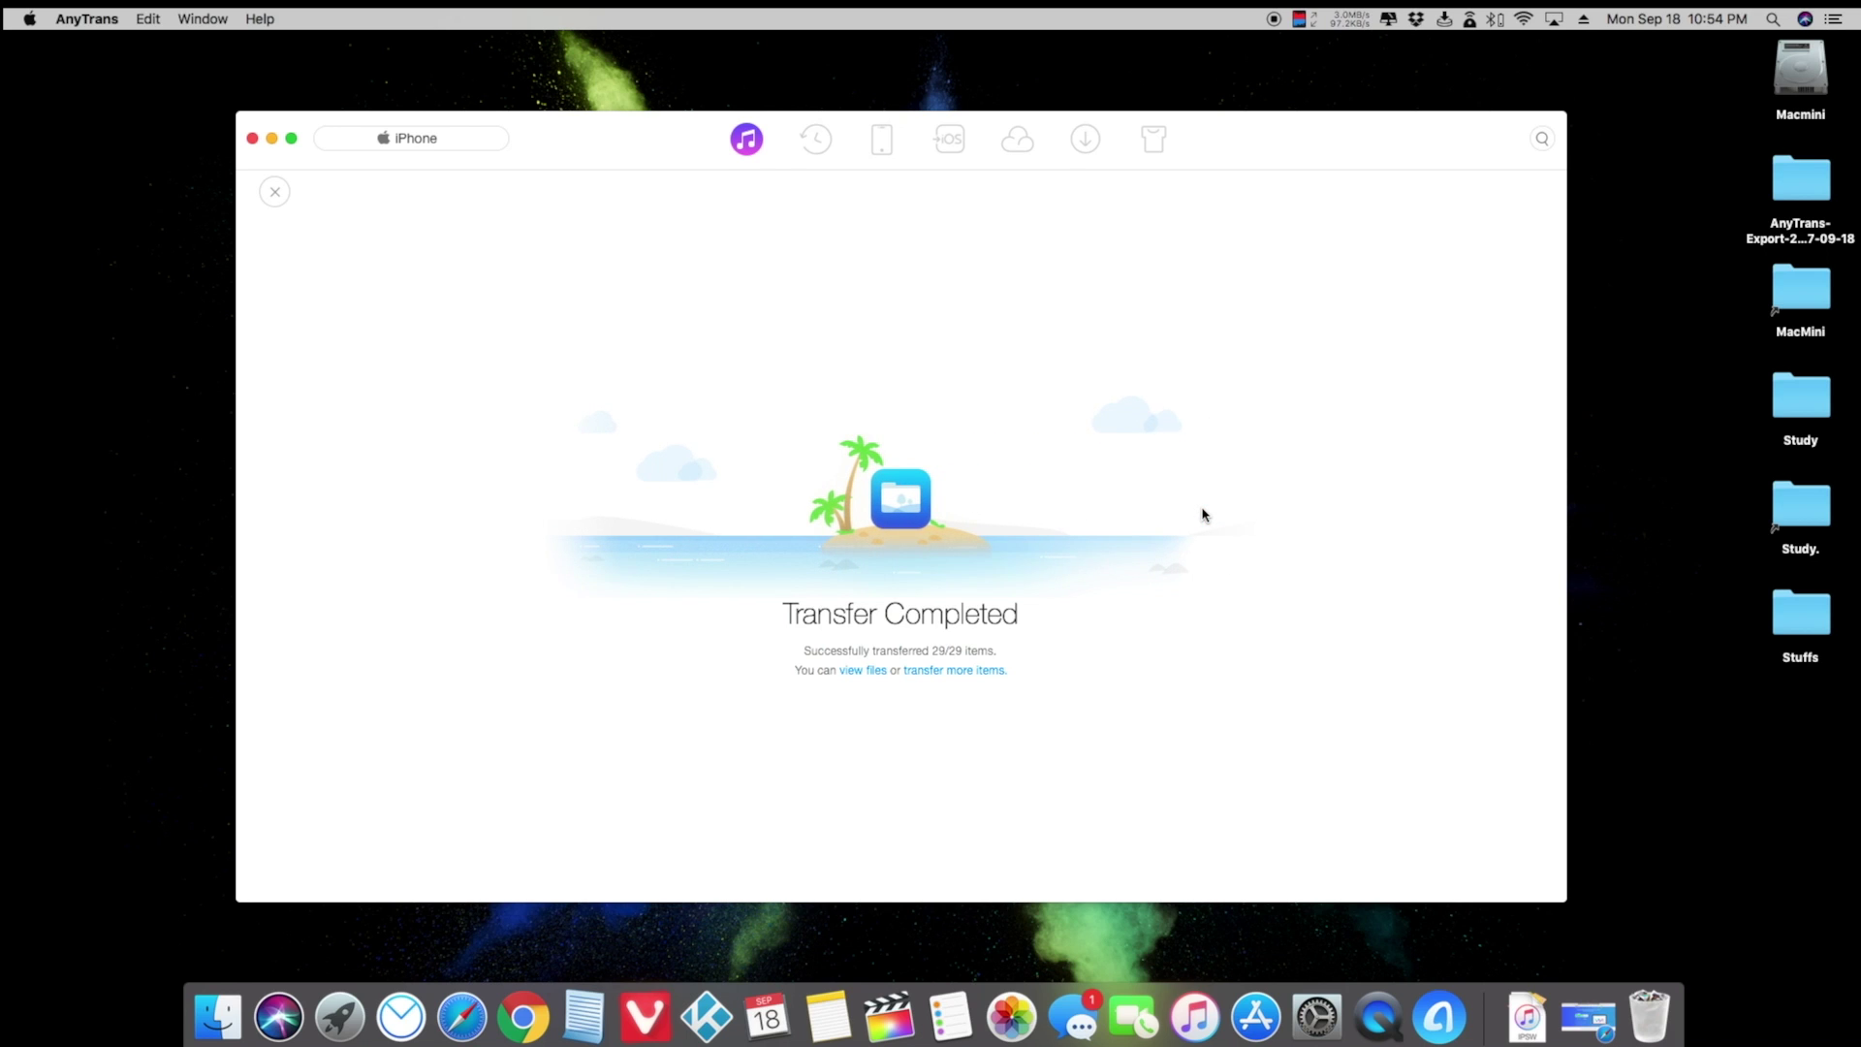
{"action": "left_click", "coordinate": [856, 675]}
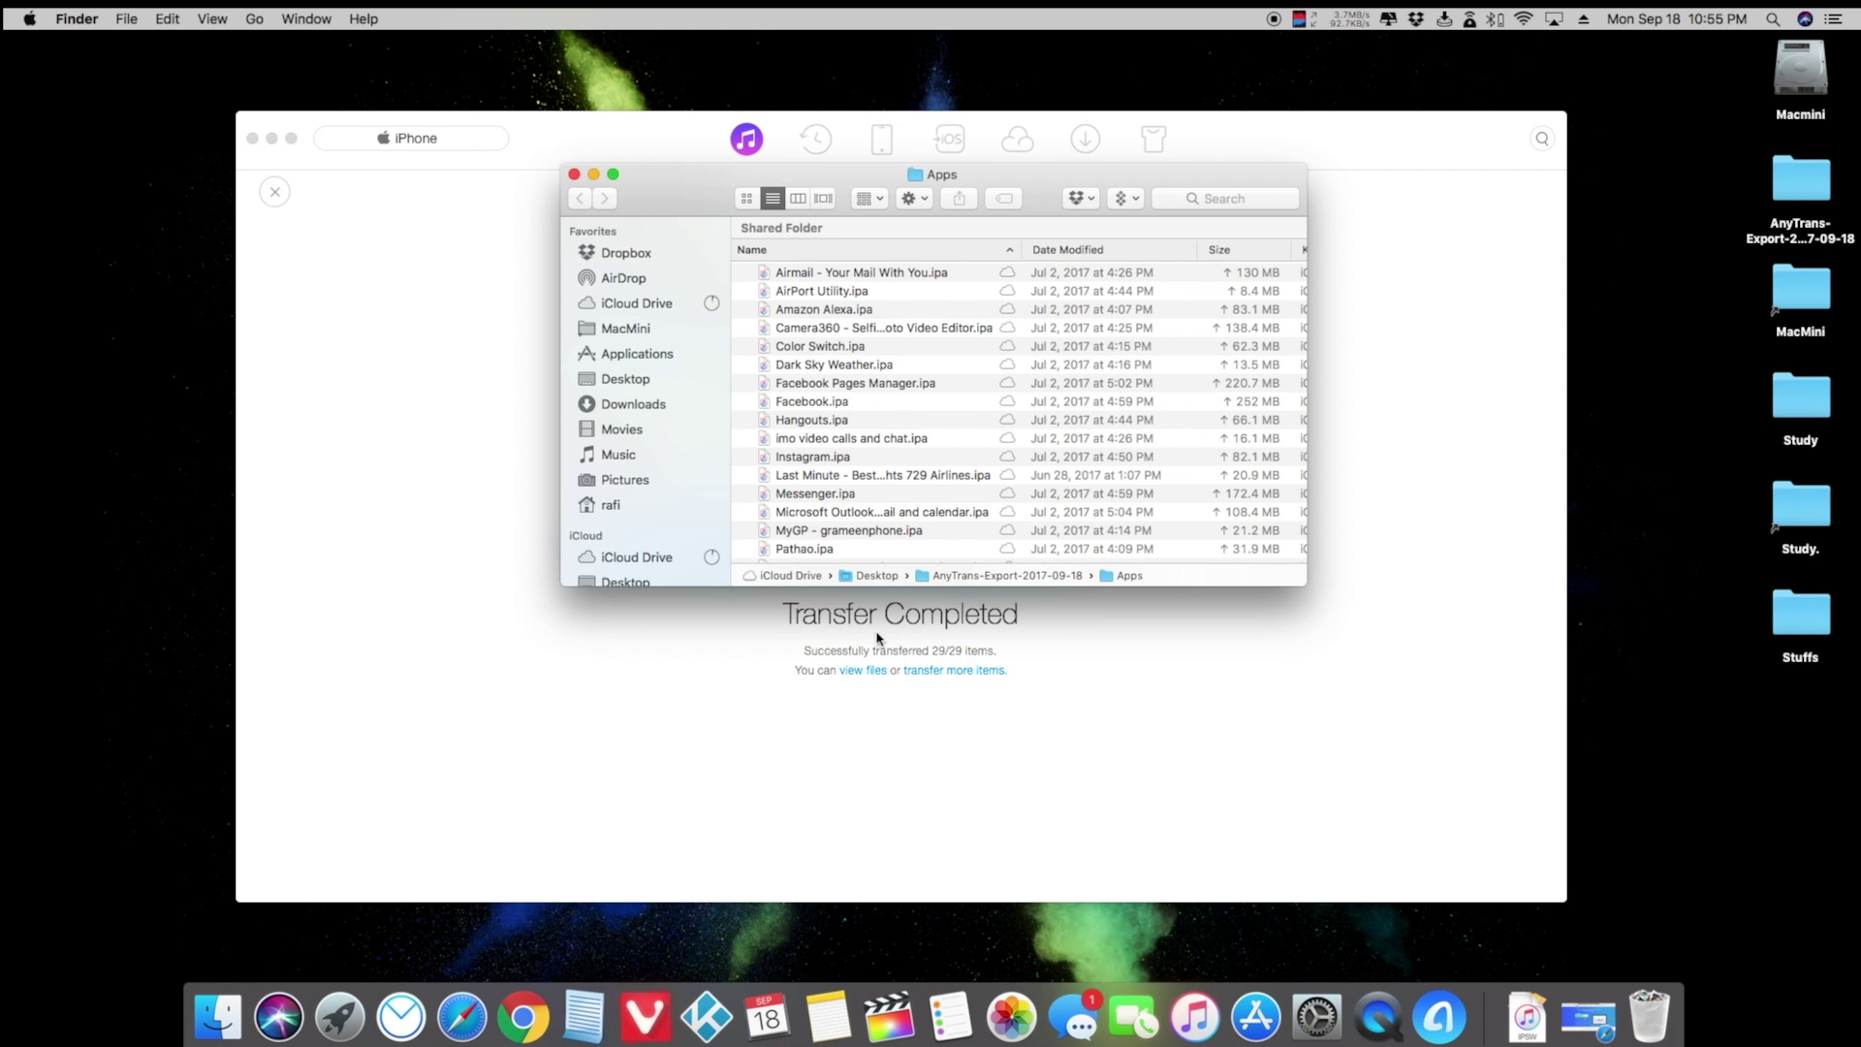
Review the exported .ipa files, selecting Facebook.ipa, then close the Finder window
{"action": "scroll", "coordinate": [891, 444], "scroll_direction": "down", "scroll_amount": 5}
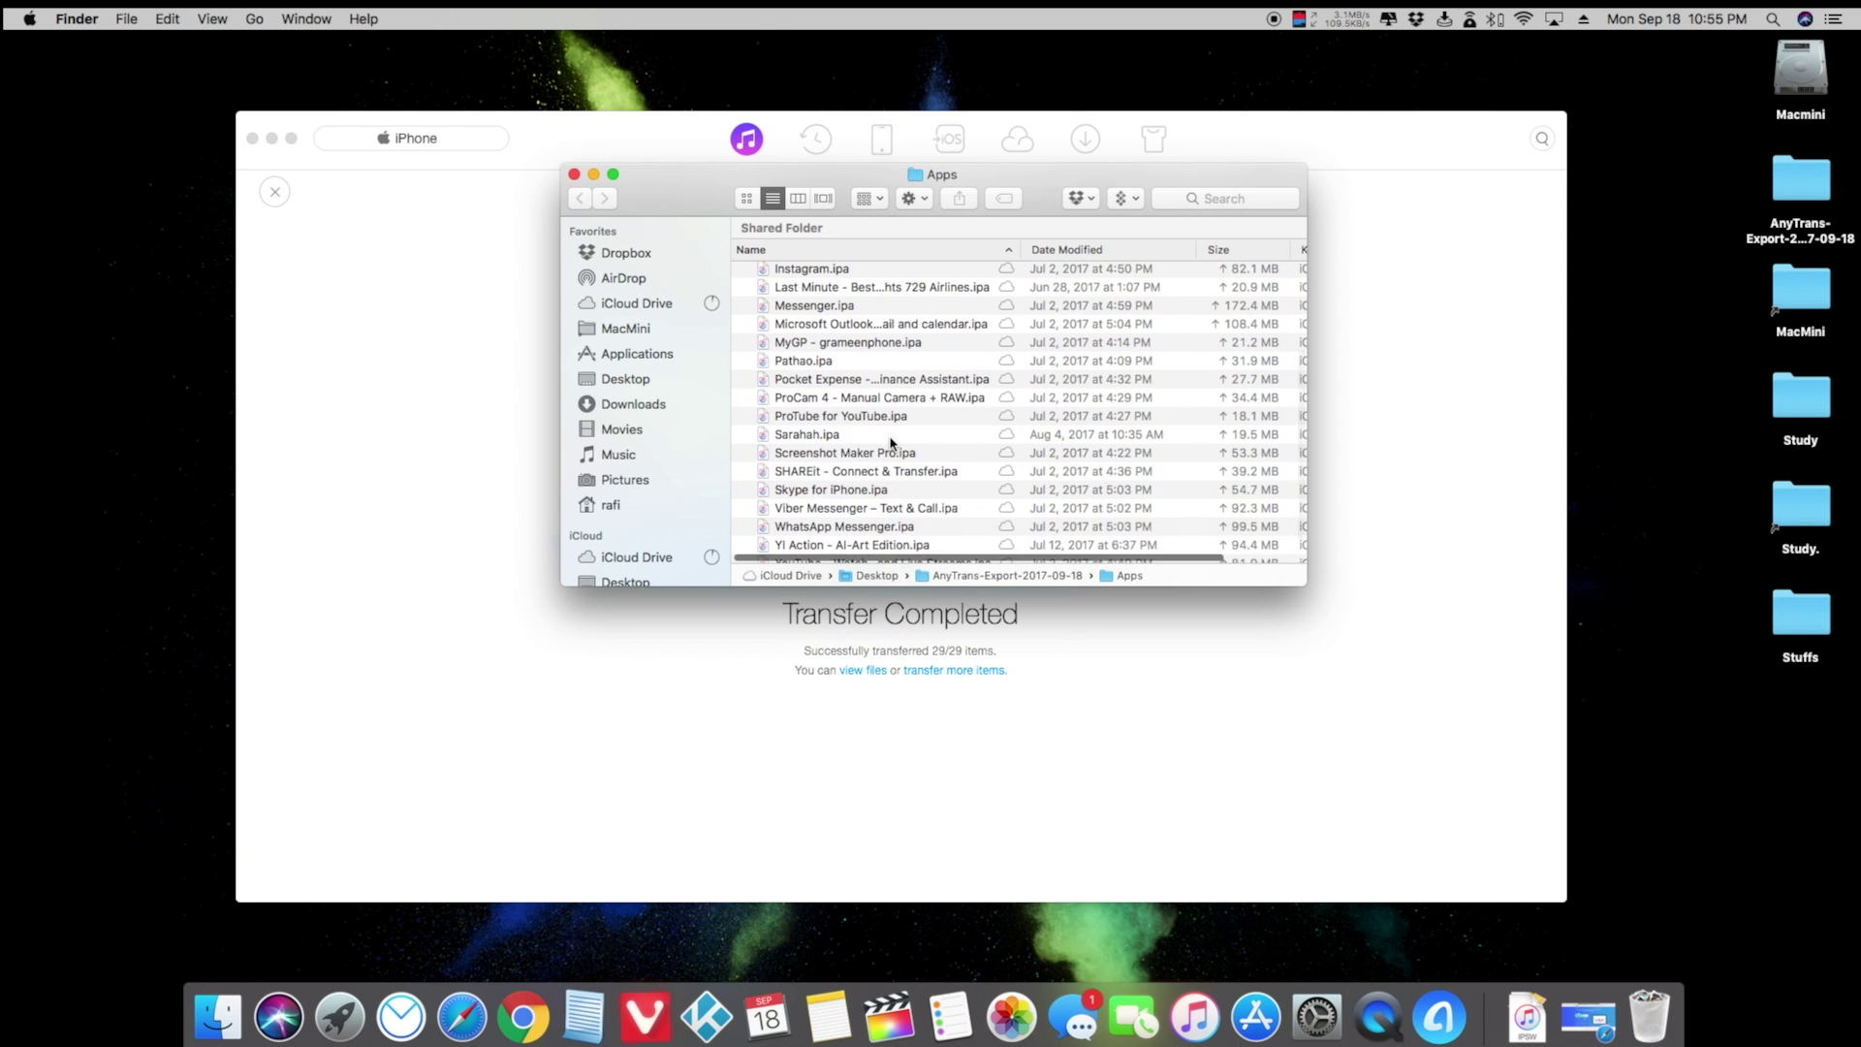
{"action": "scroll", "coordinate": [892, 444], "scroll_direction": "up", "scroll_amount": 5}
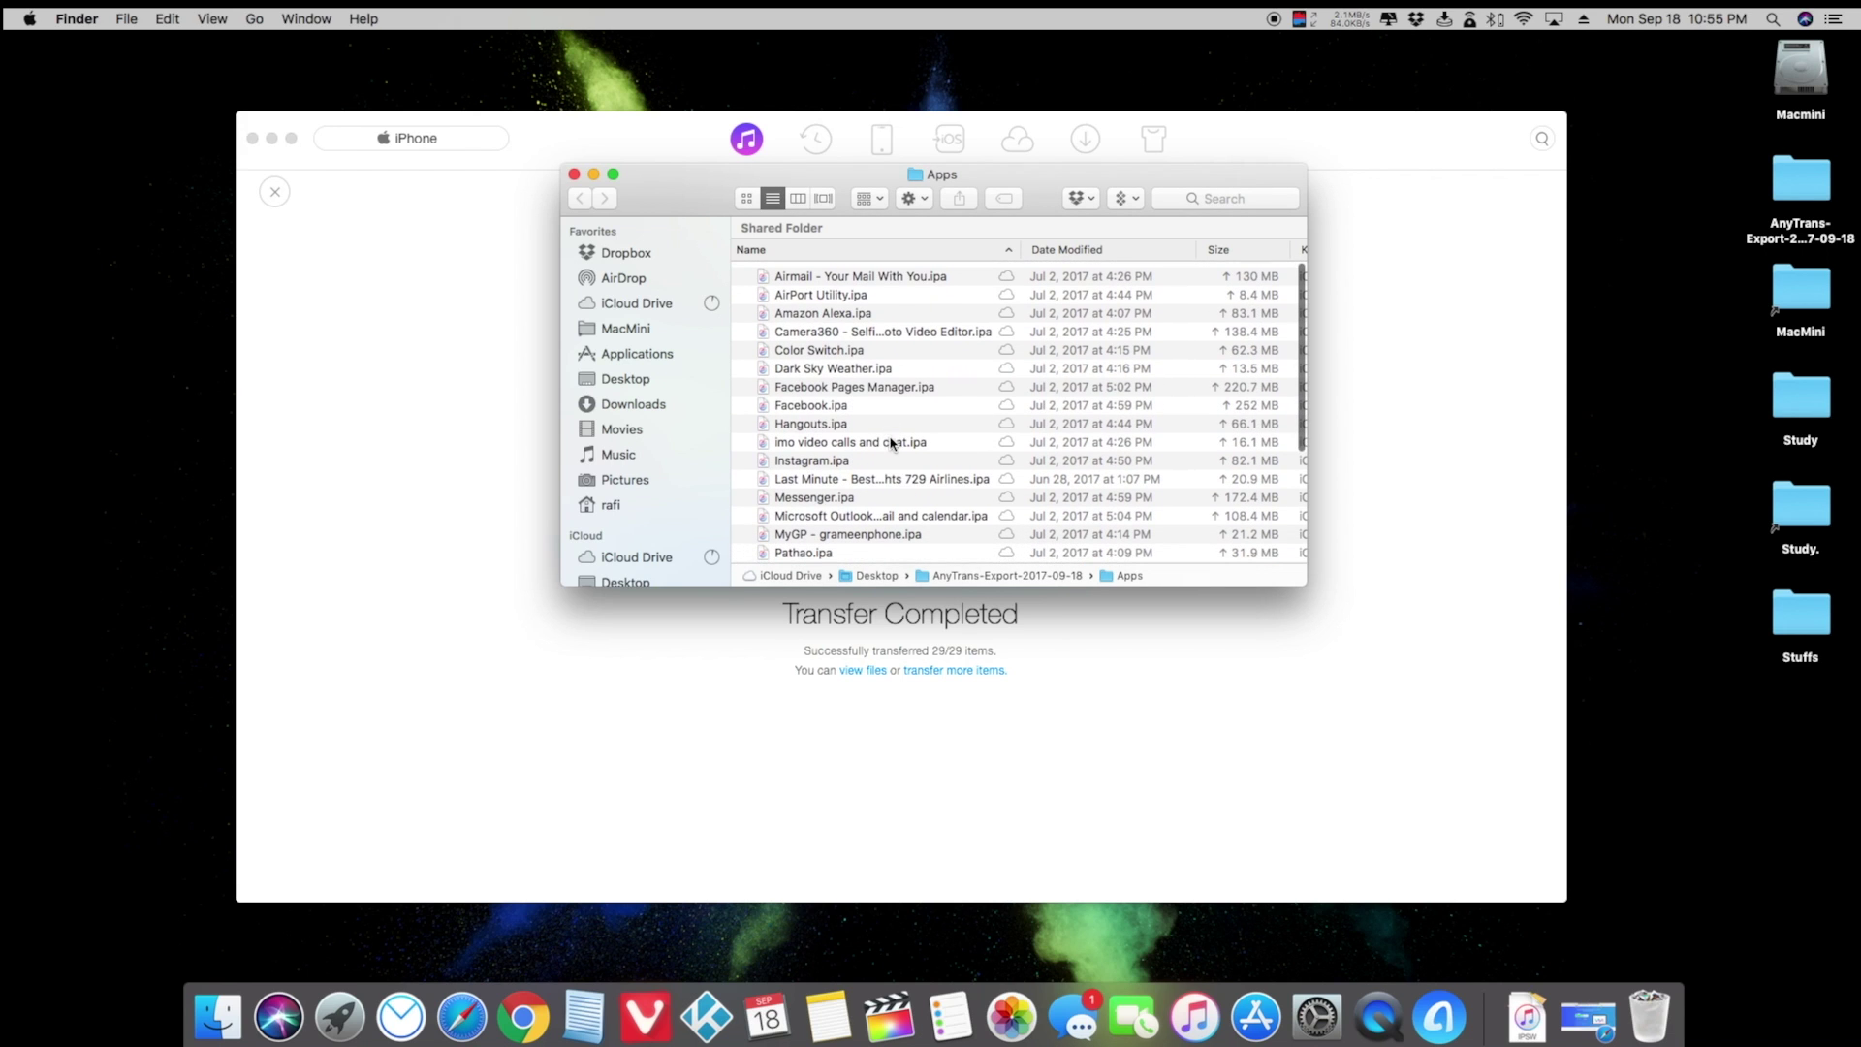
{"action": "left_click", "coordinate": [855, 402]}
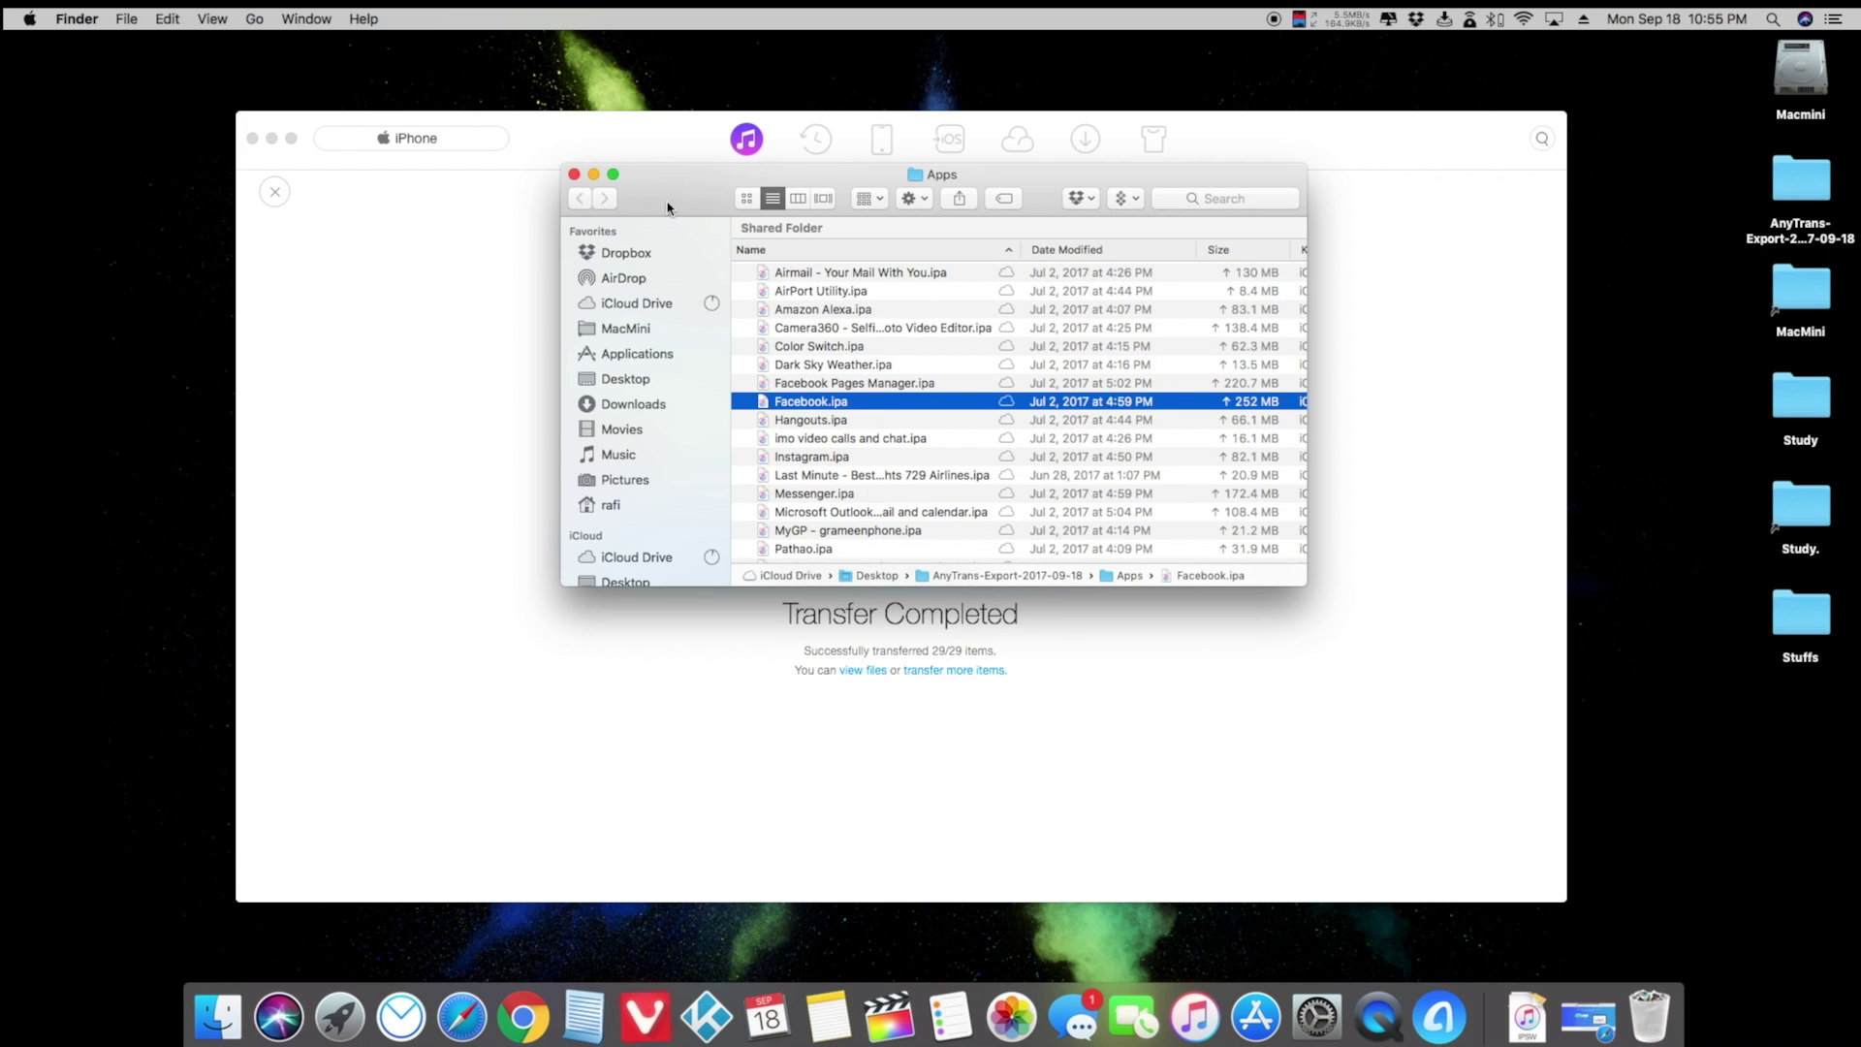
{"action": "left_click", "coordinate": [574, 174]}
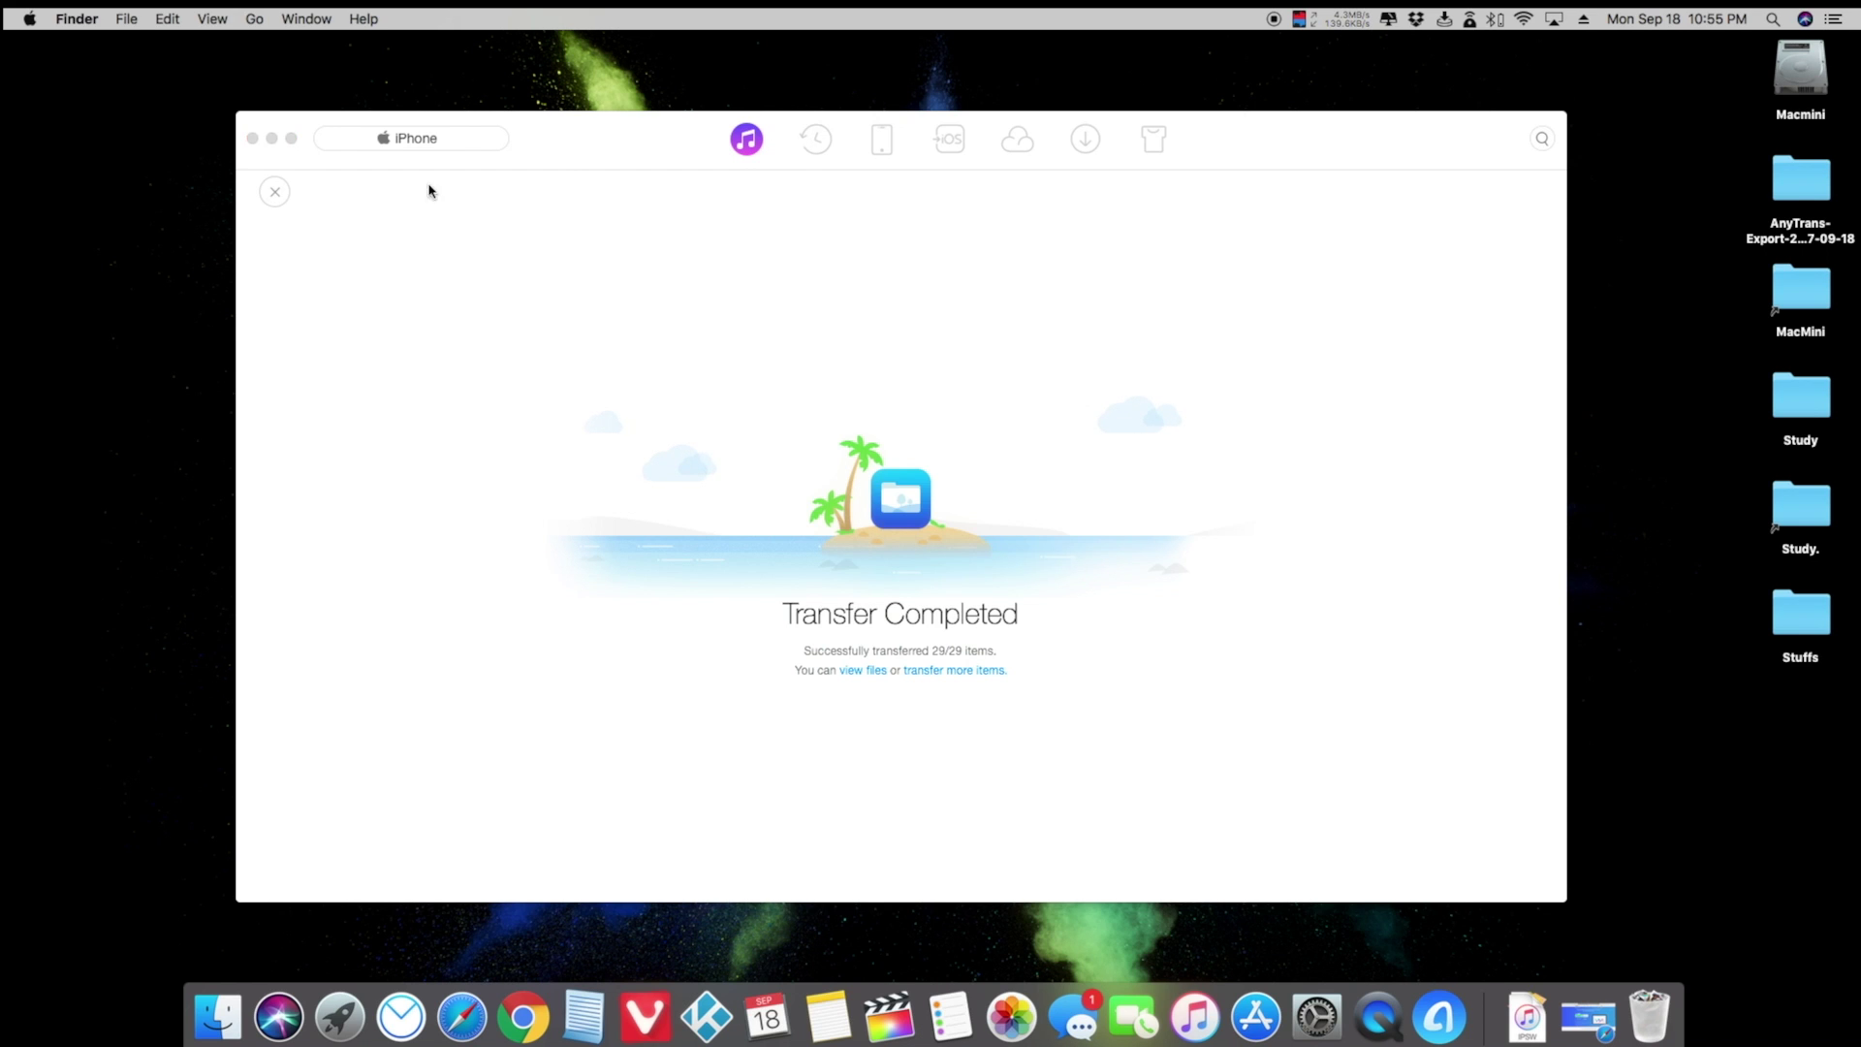
Cycle through the Apps, Backup, Device and iCloud views, ending on Media Downloader
{"action": "left_click", "coordinate": [277, 194]}
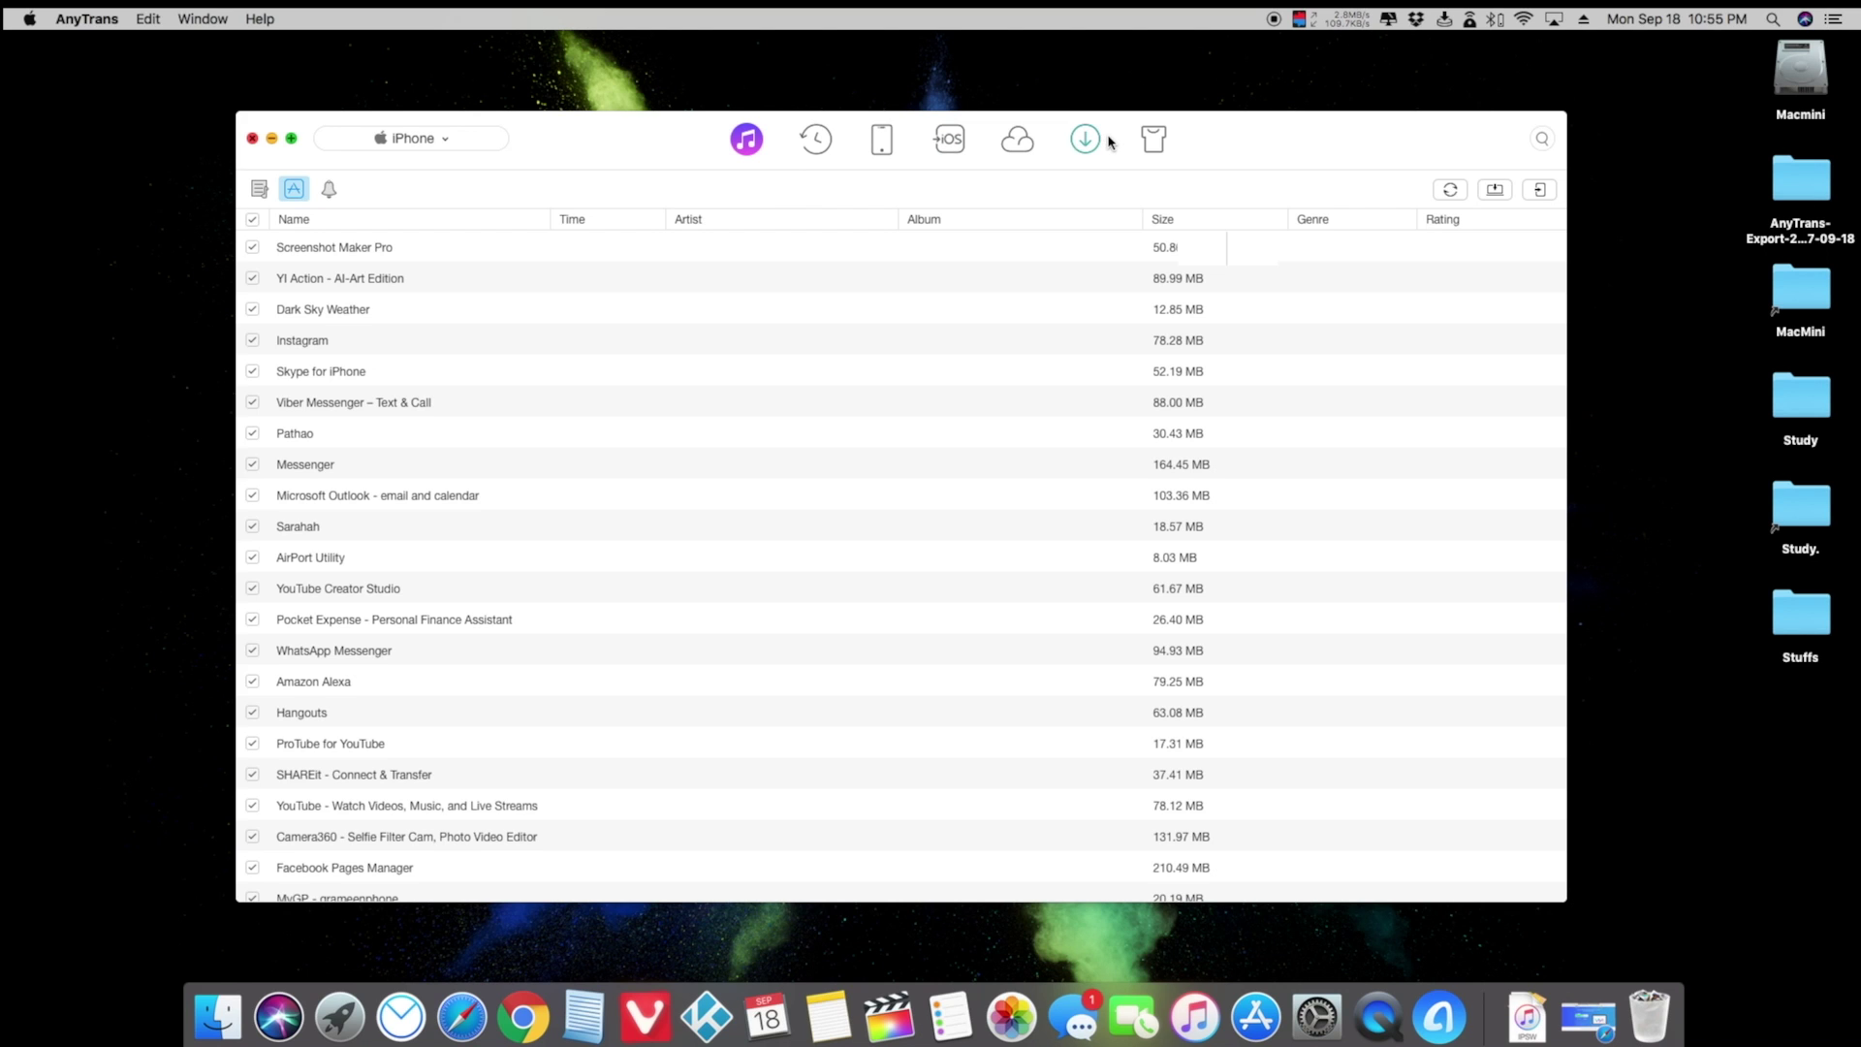
{"action": "left_click", "coordinate": [806, 151]}
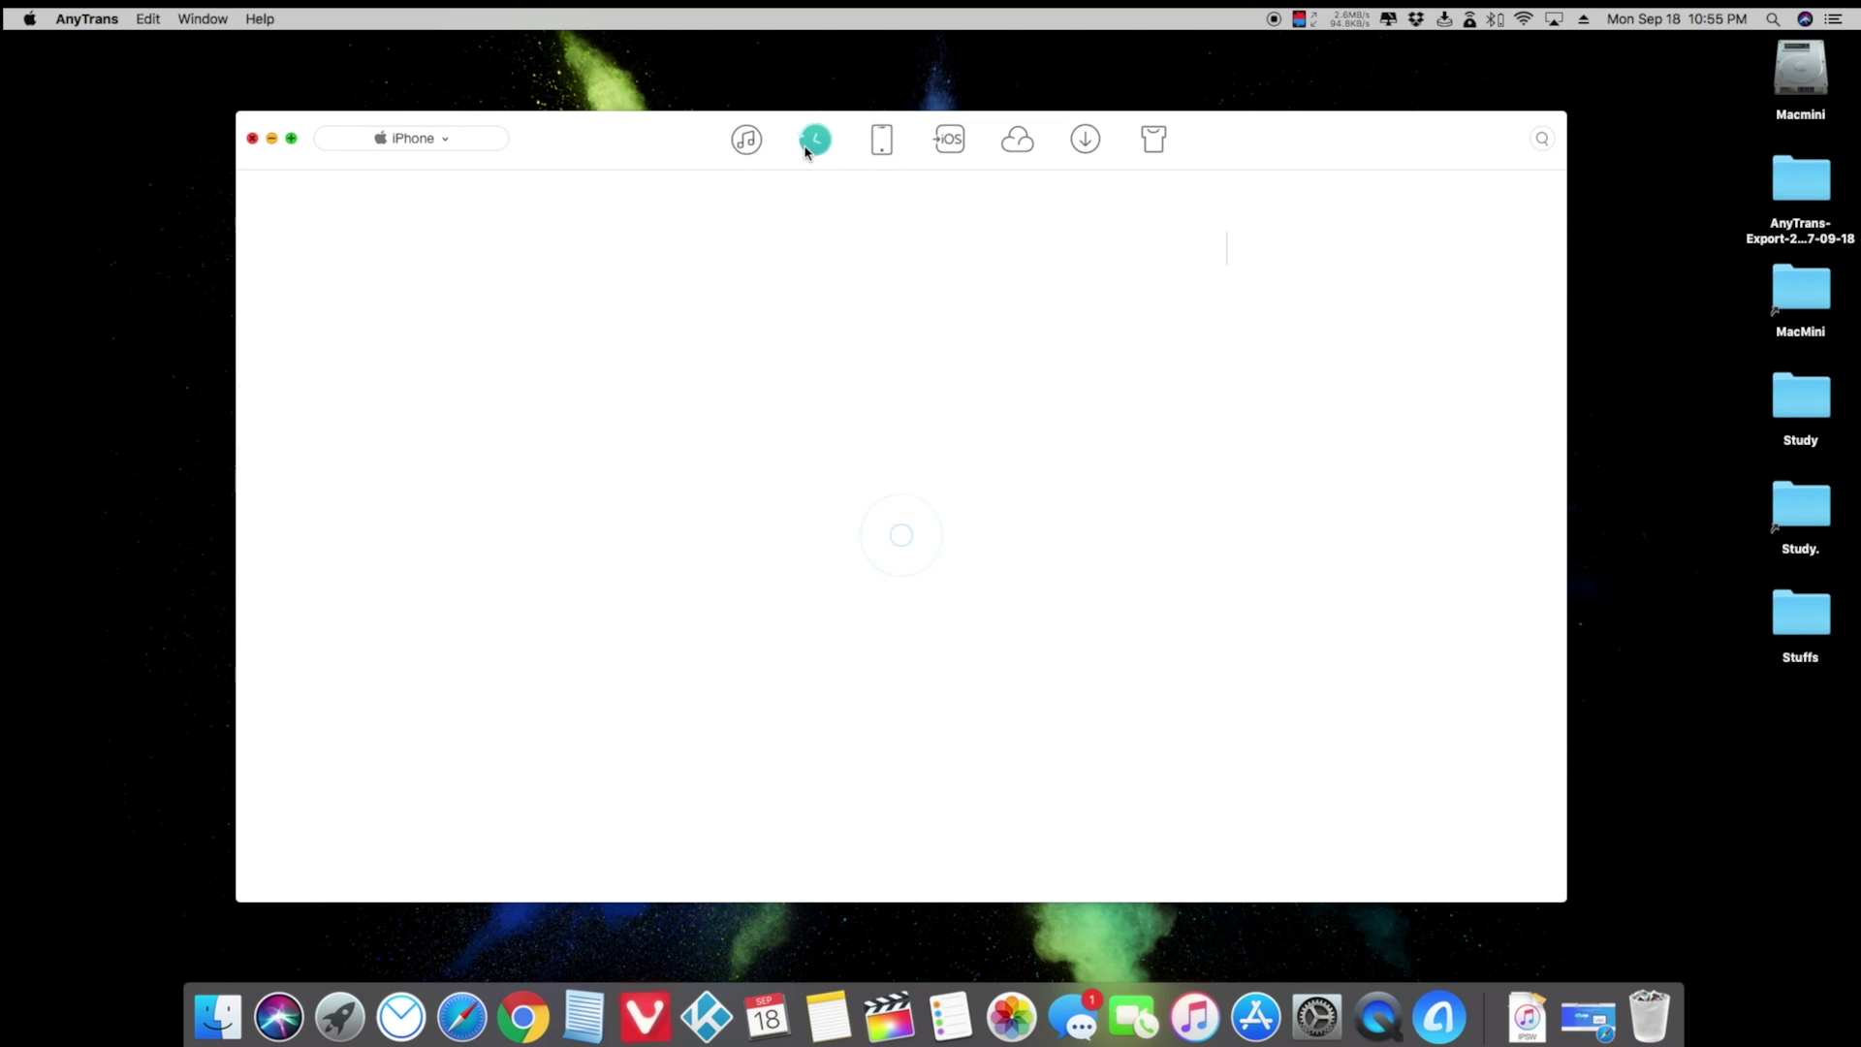
{"action": "left_click", "coordinate": [882, 142]}
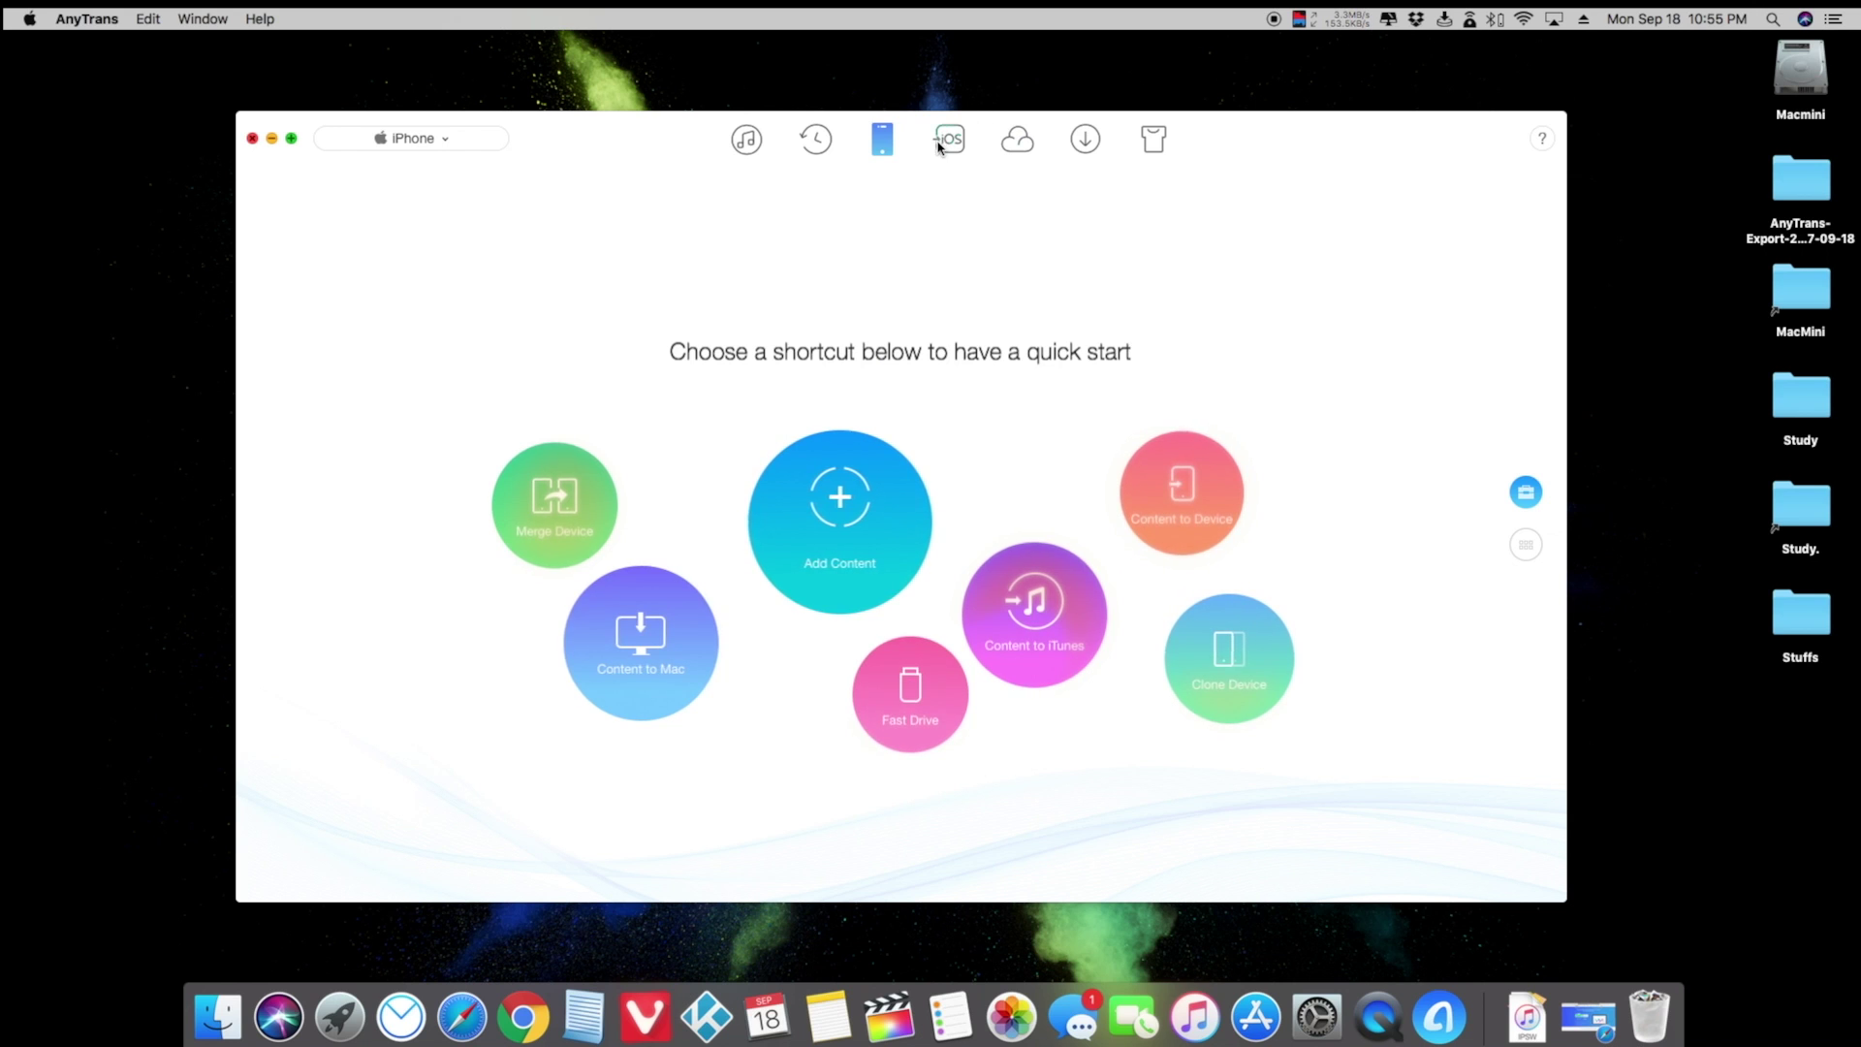
{"action": "left_click", "coordinate": [1005, 146]}
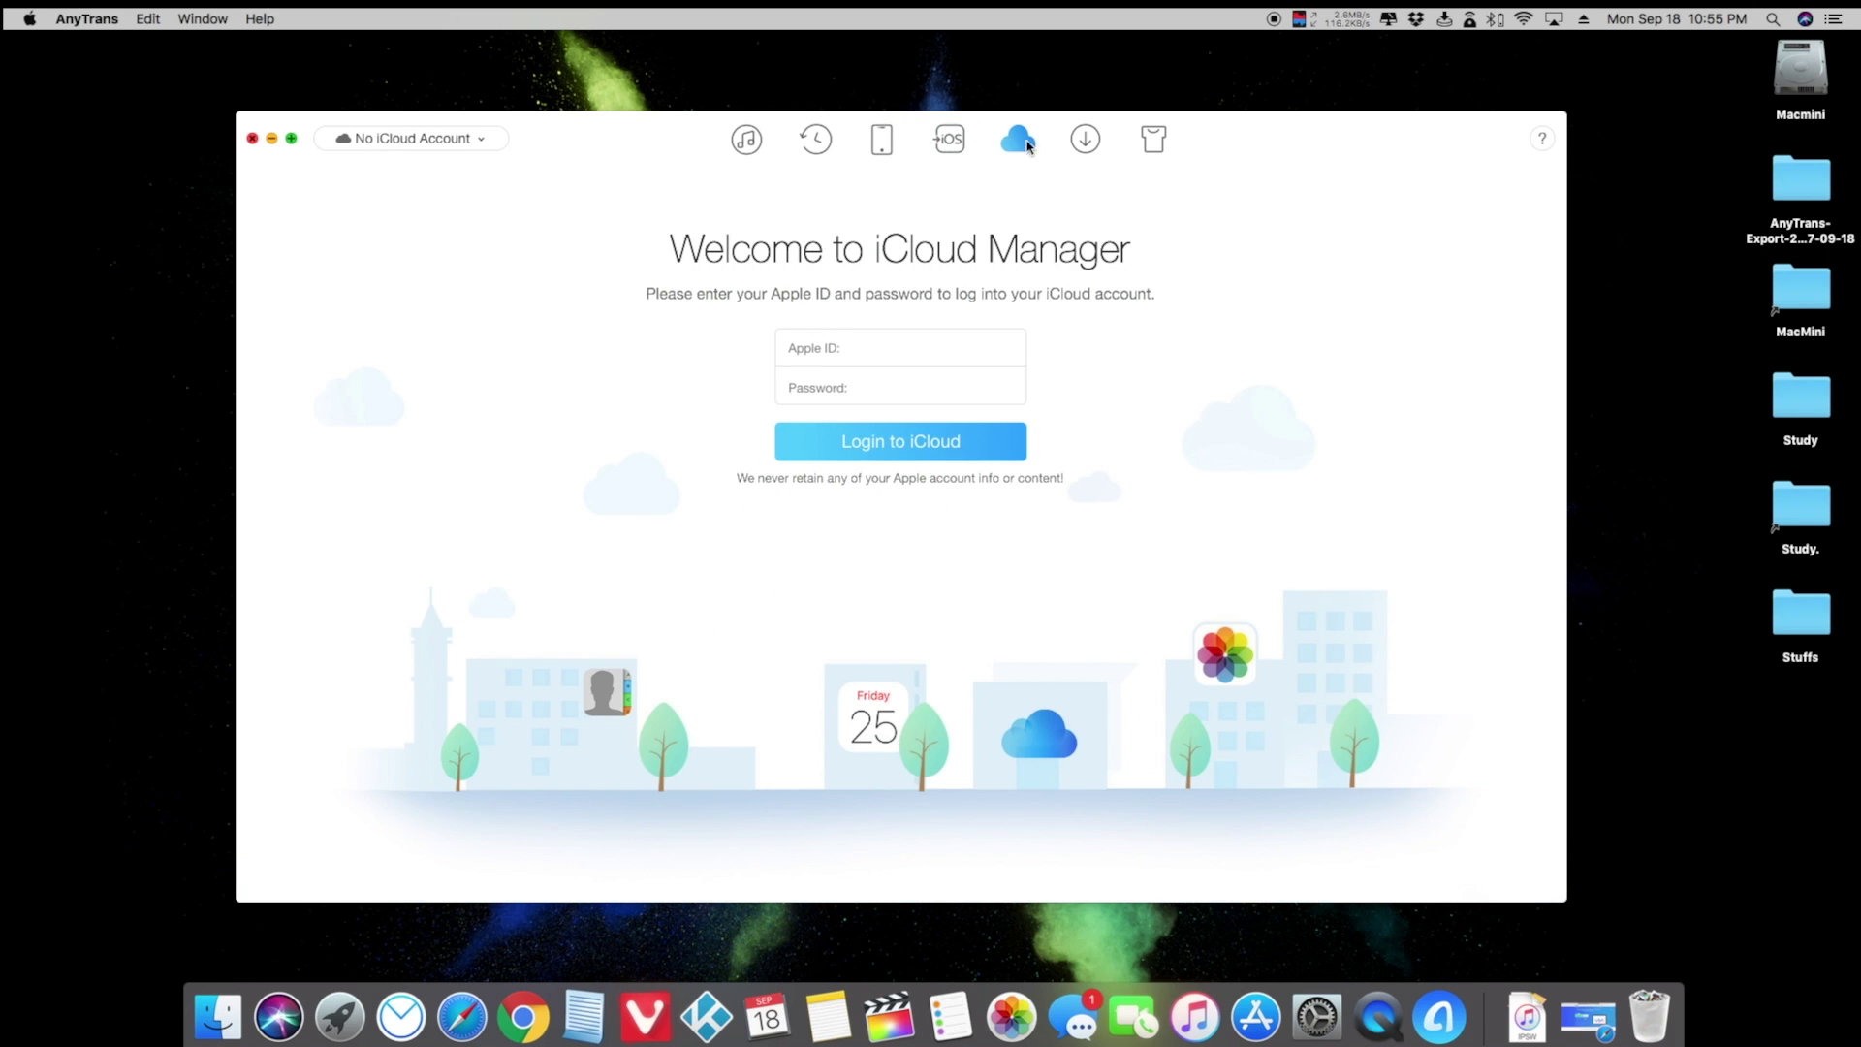
{"action": "left_click", "coordinate": [1074, 144]}
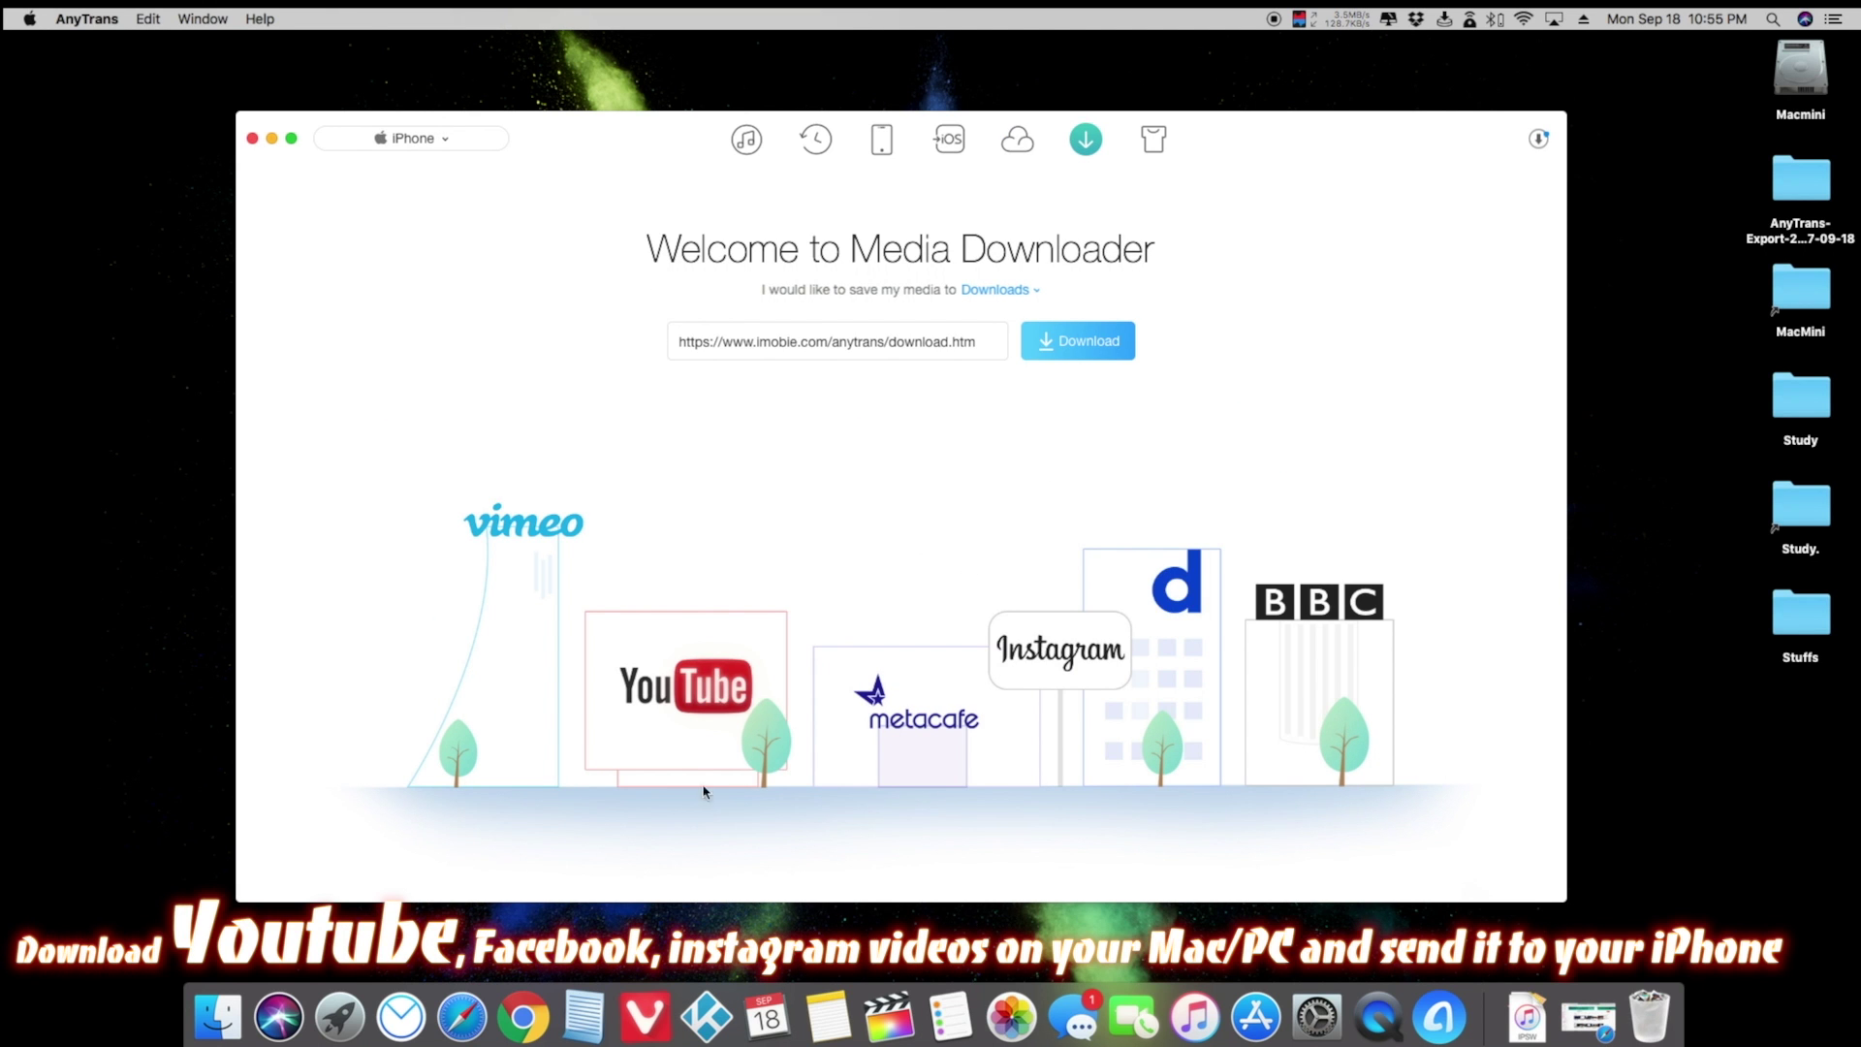
Open the 'Checkout the new iOS 11 revamped App Store' video in Safari and copy its URL
{"action": "left_click", "coordinate": [477, 1037]}
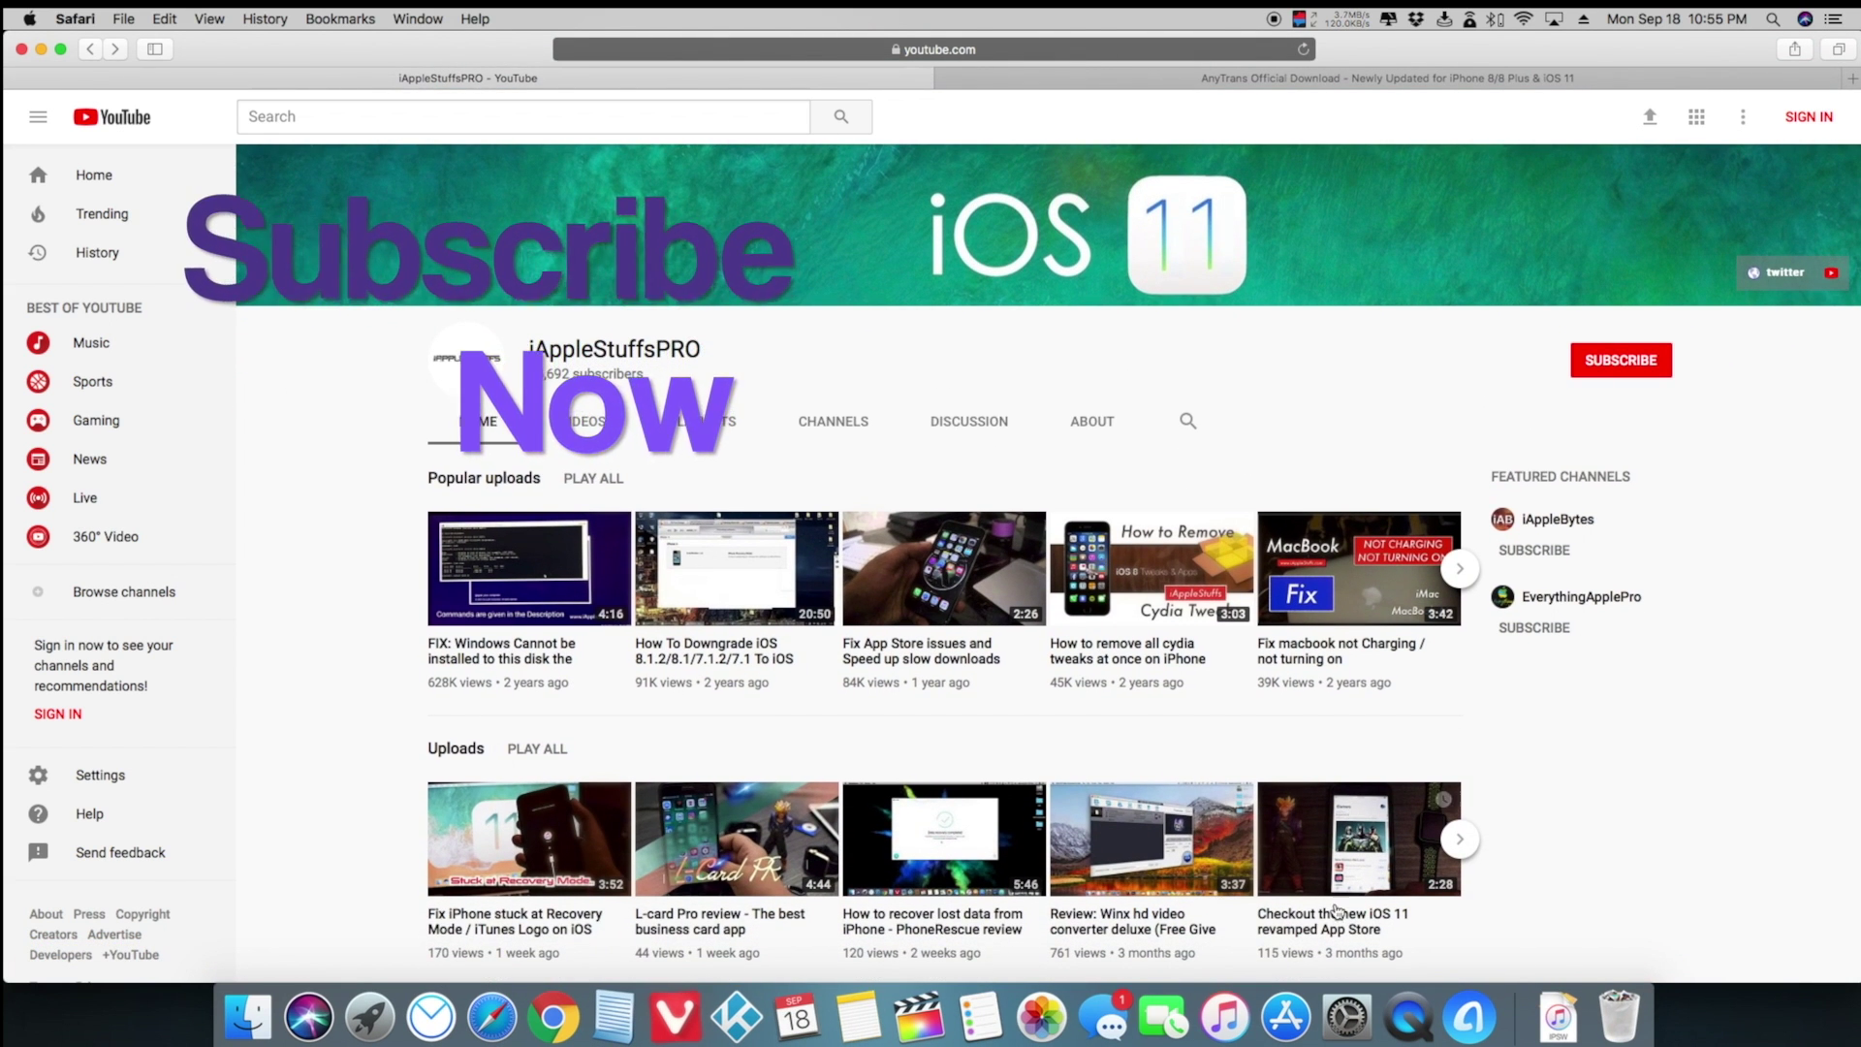
{"action": "left_click", "coordinate": [1331, 908]}
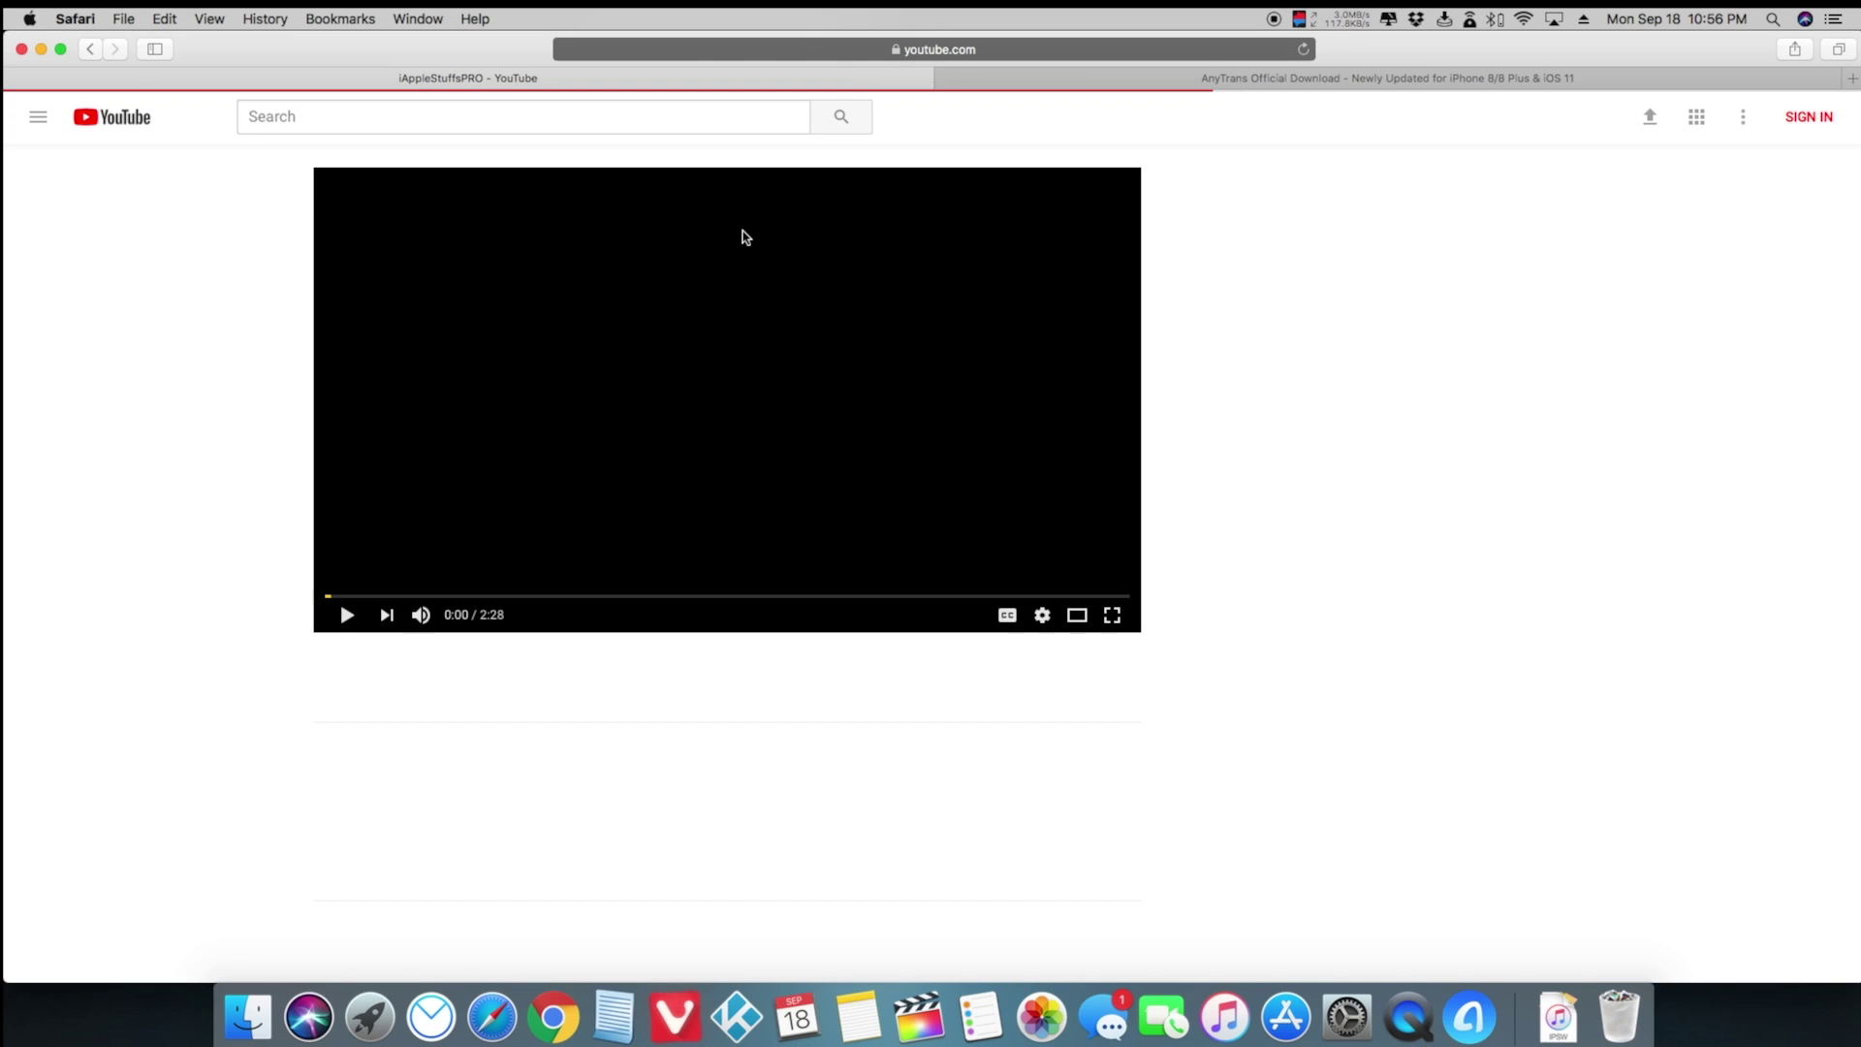
{"action": "left_click", "coordinate": [801, 47]}
{"action": "key", "text": "XF86AudioMute"}
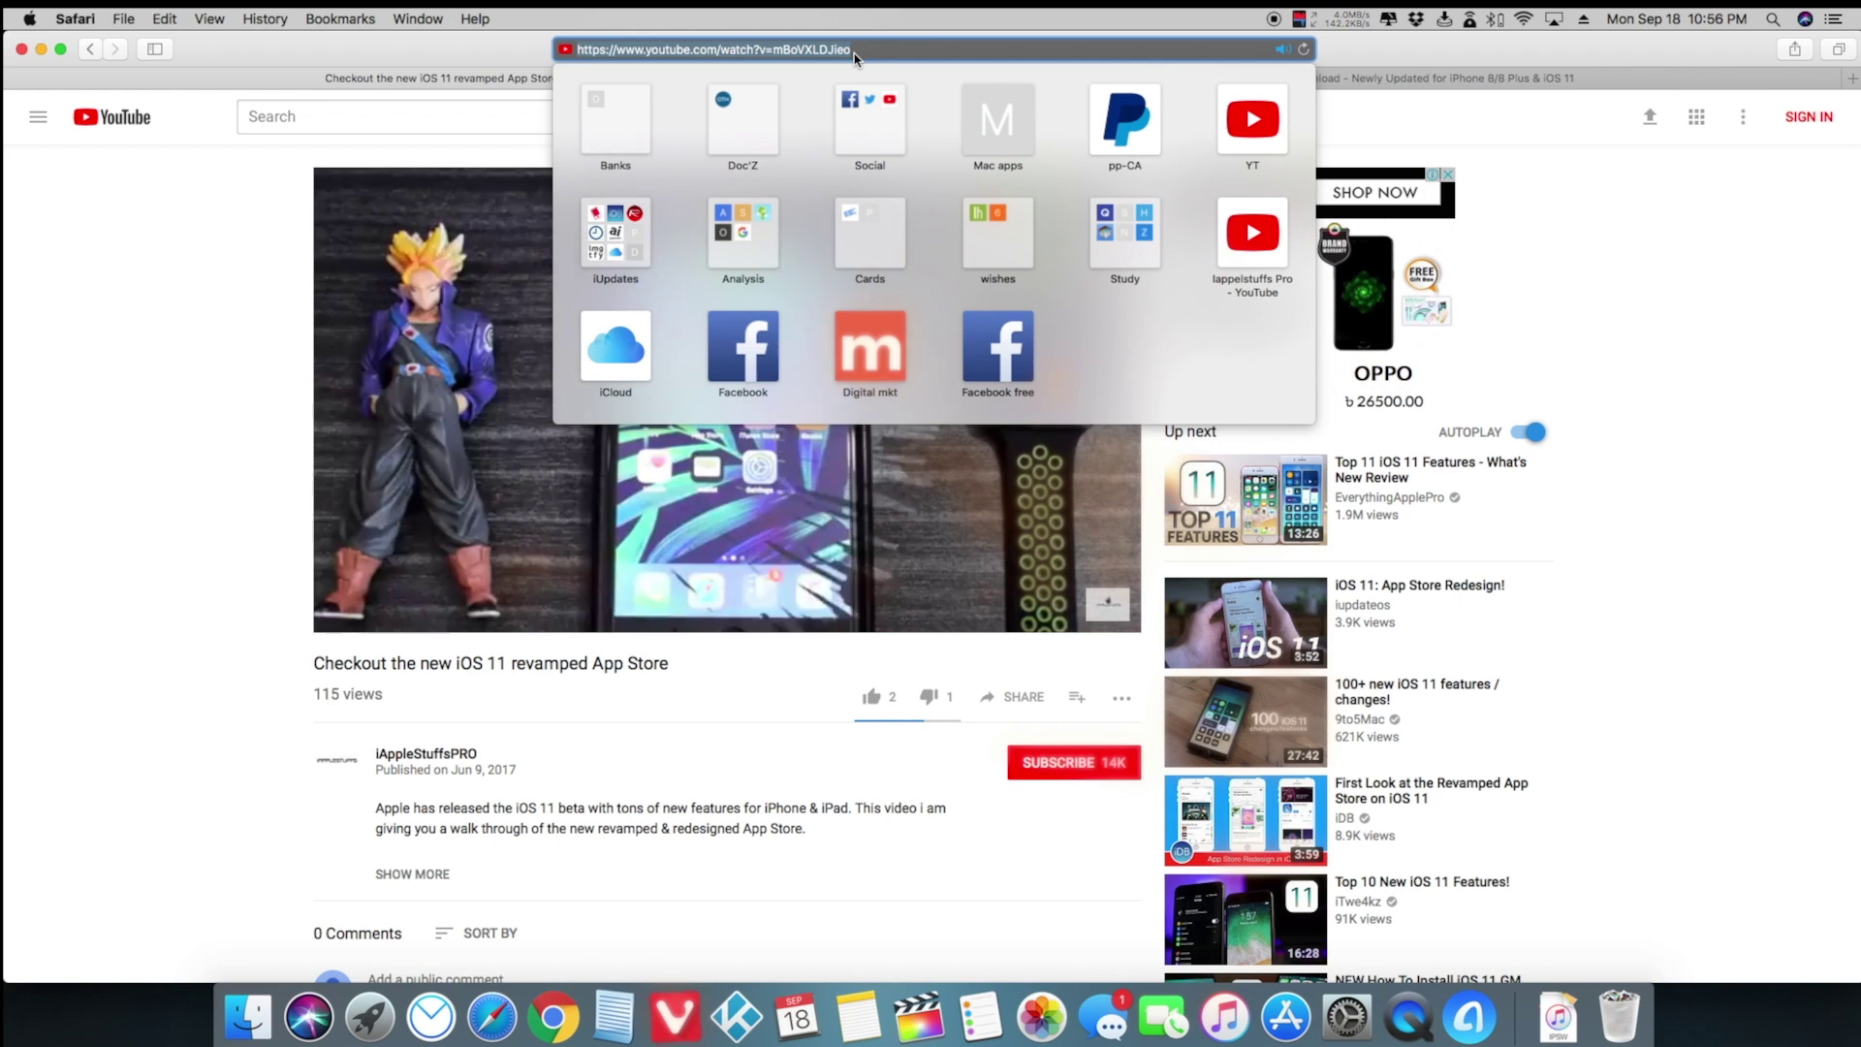
Clear Safari's address bar, dismiss the favorites suggestions and minimize the browser
{"action": "key", "text": "BackSpace"}
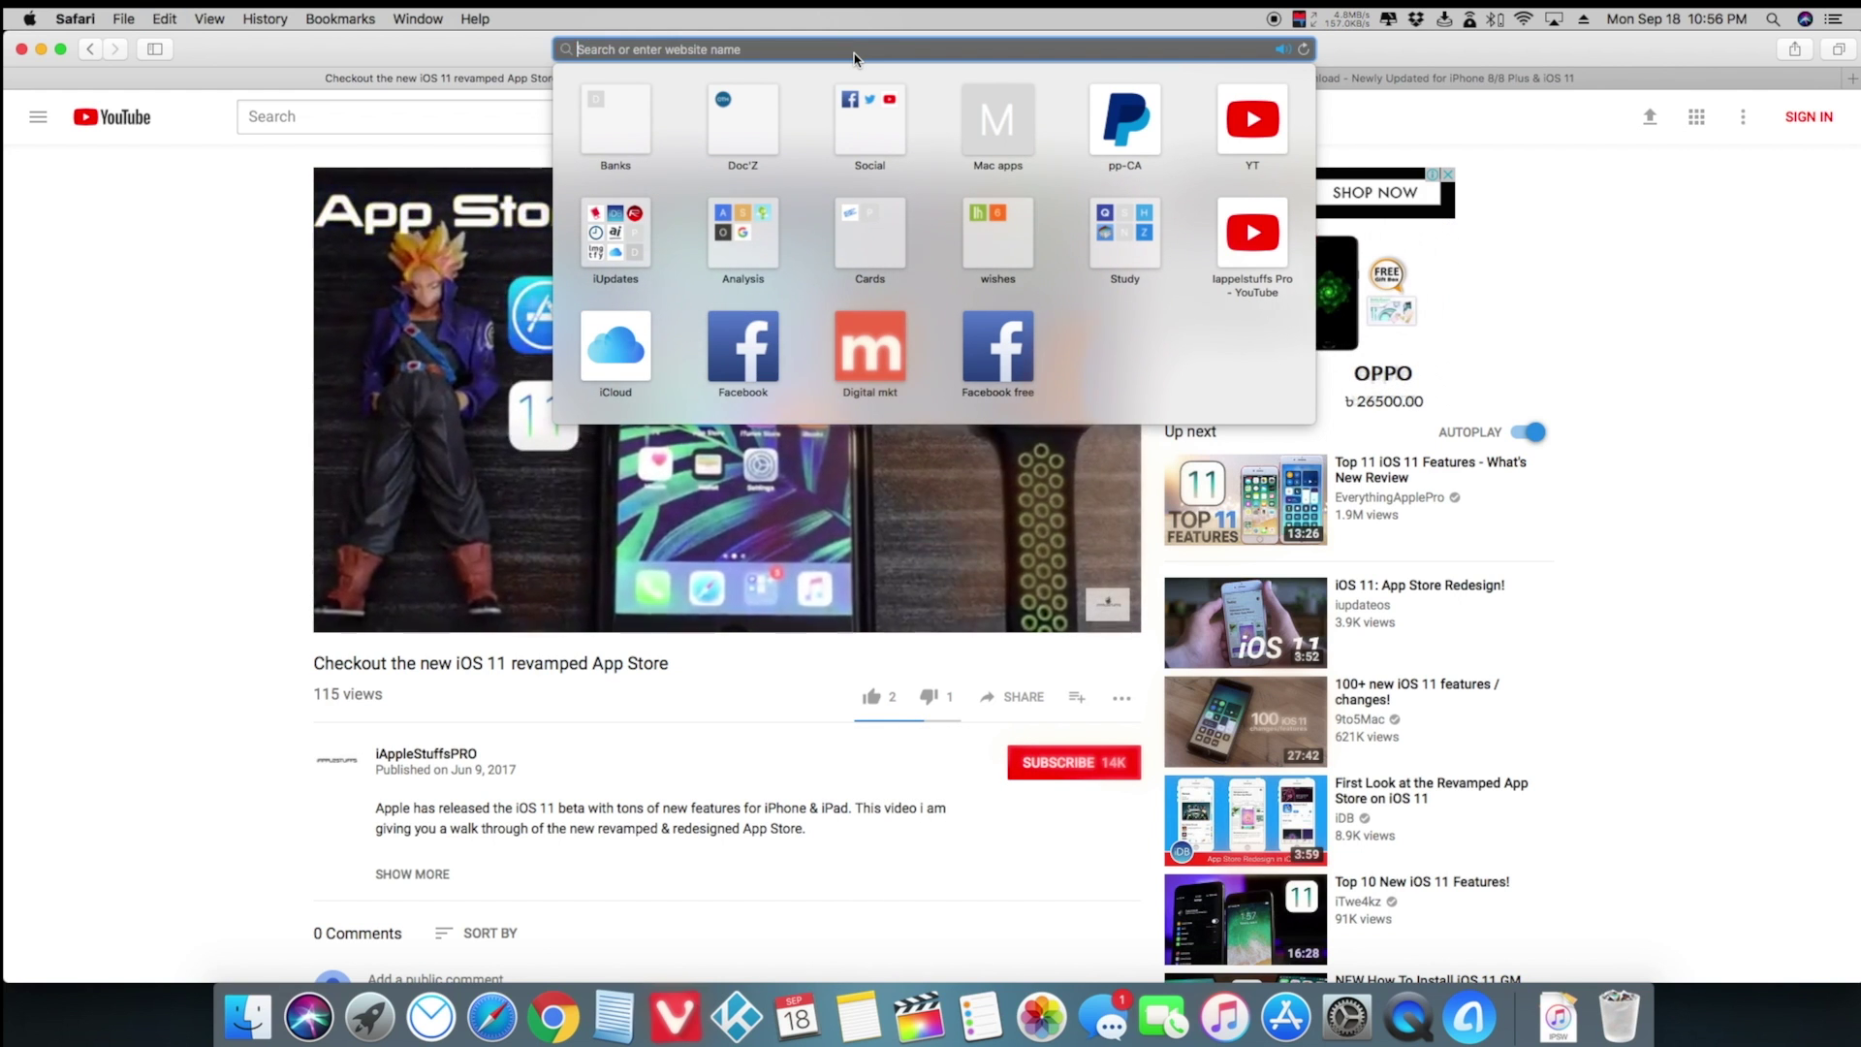
{"action": "left_click", "coordinate": [182, 365]}
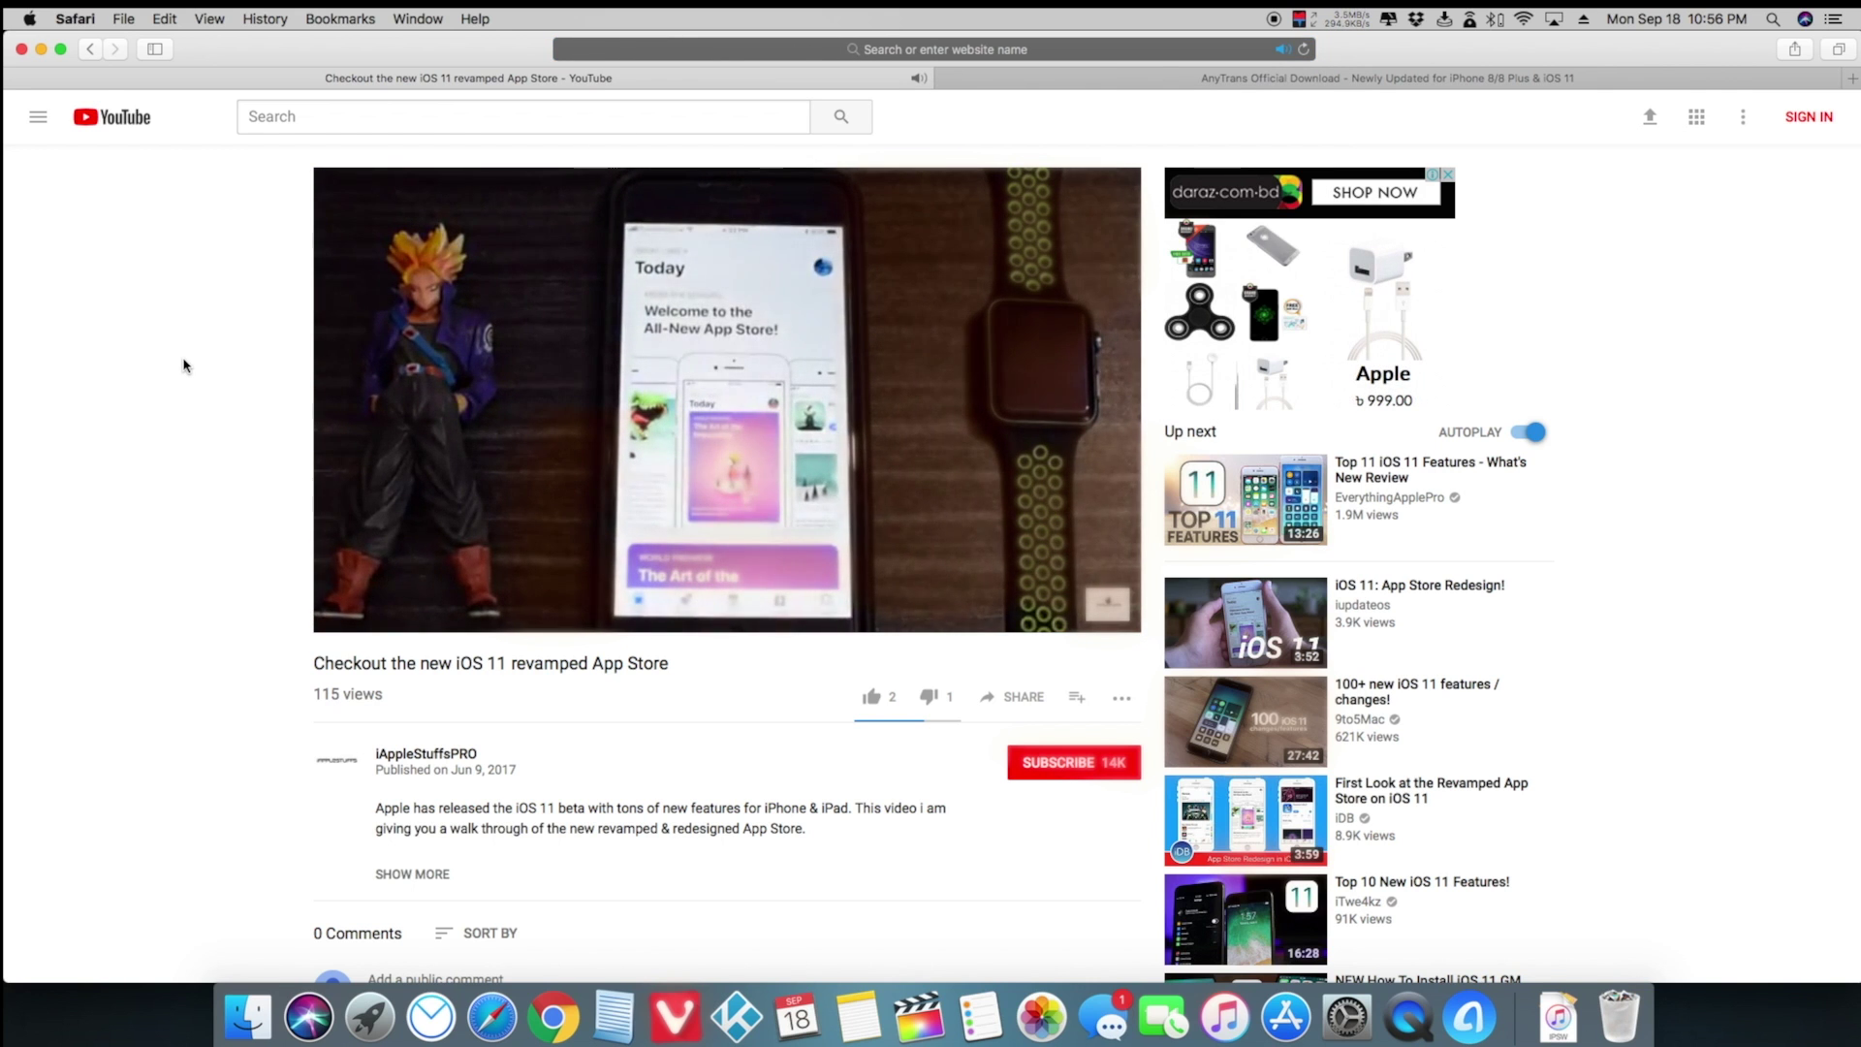
{"action": "left_click", "coordinate": [42, 48]}
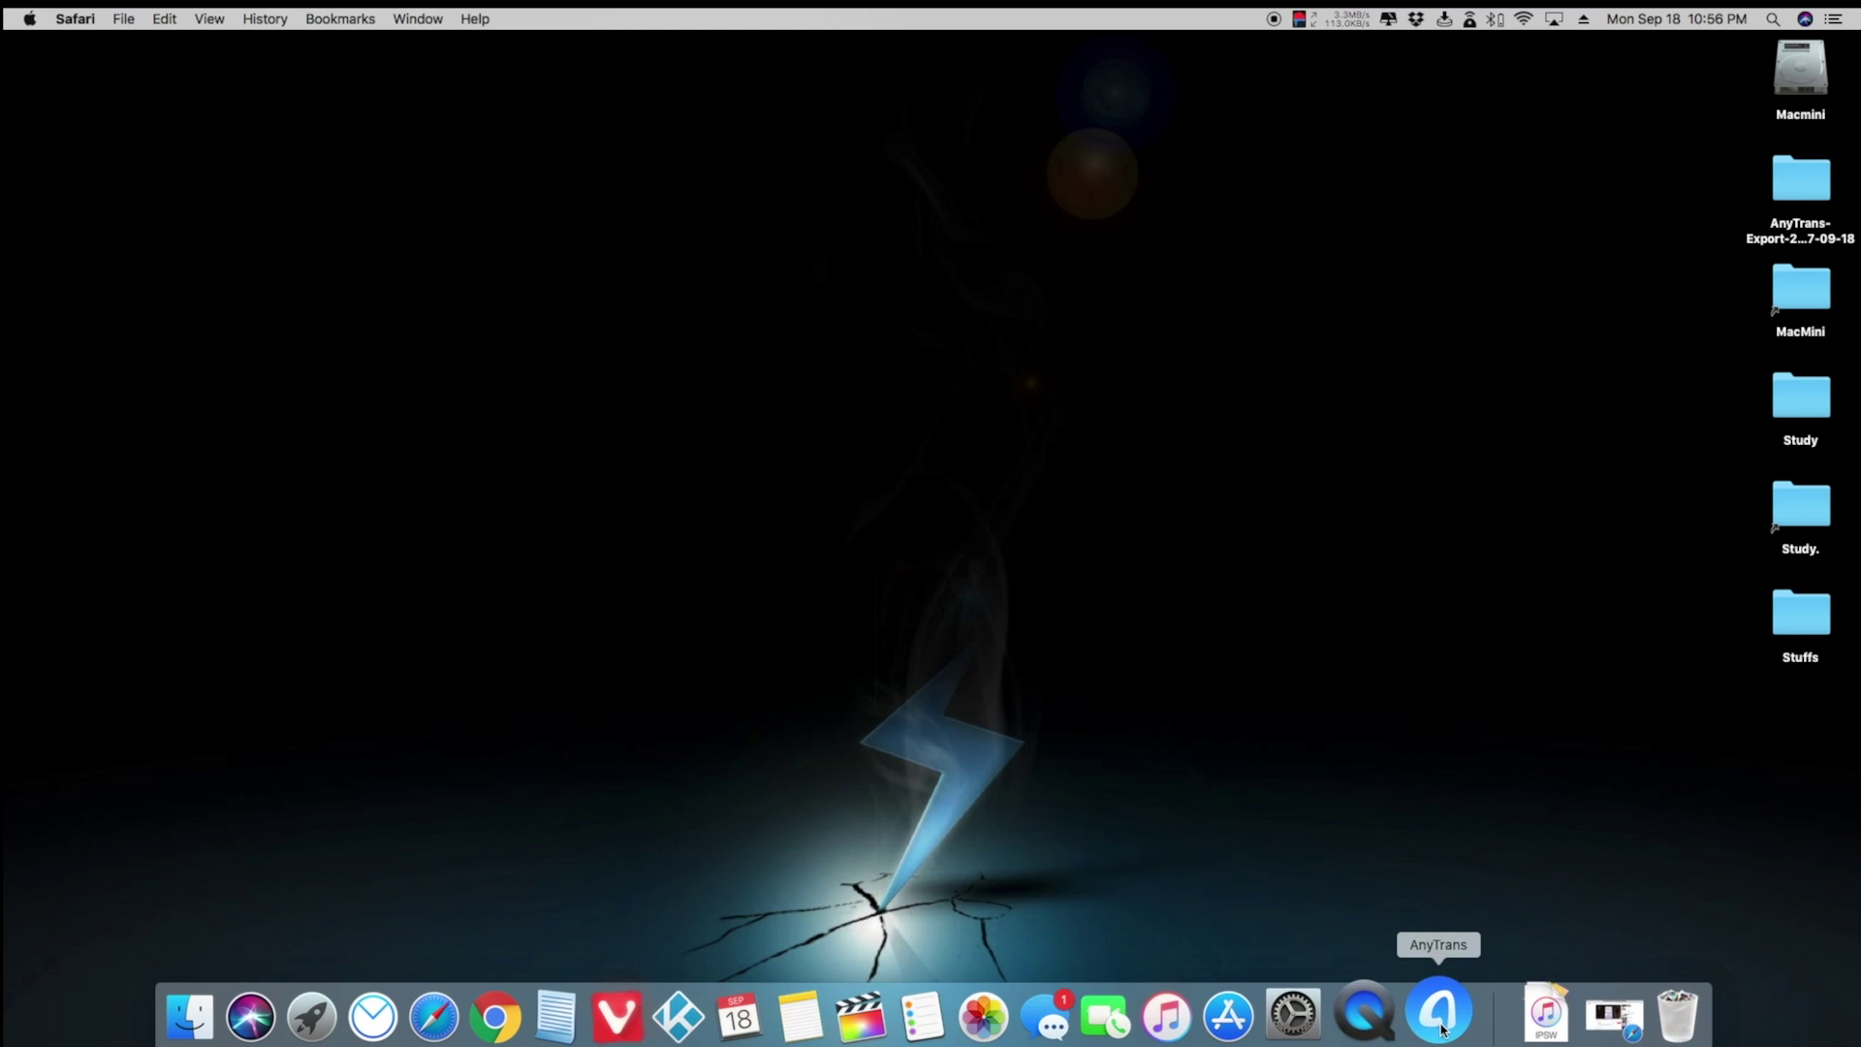
Download the pasted iOS 11 App Store YouTube video as an 18.9 MB MP4 and check it in Finder
{"action": "left_click", "coordinate": [1435, 1016]}
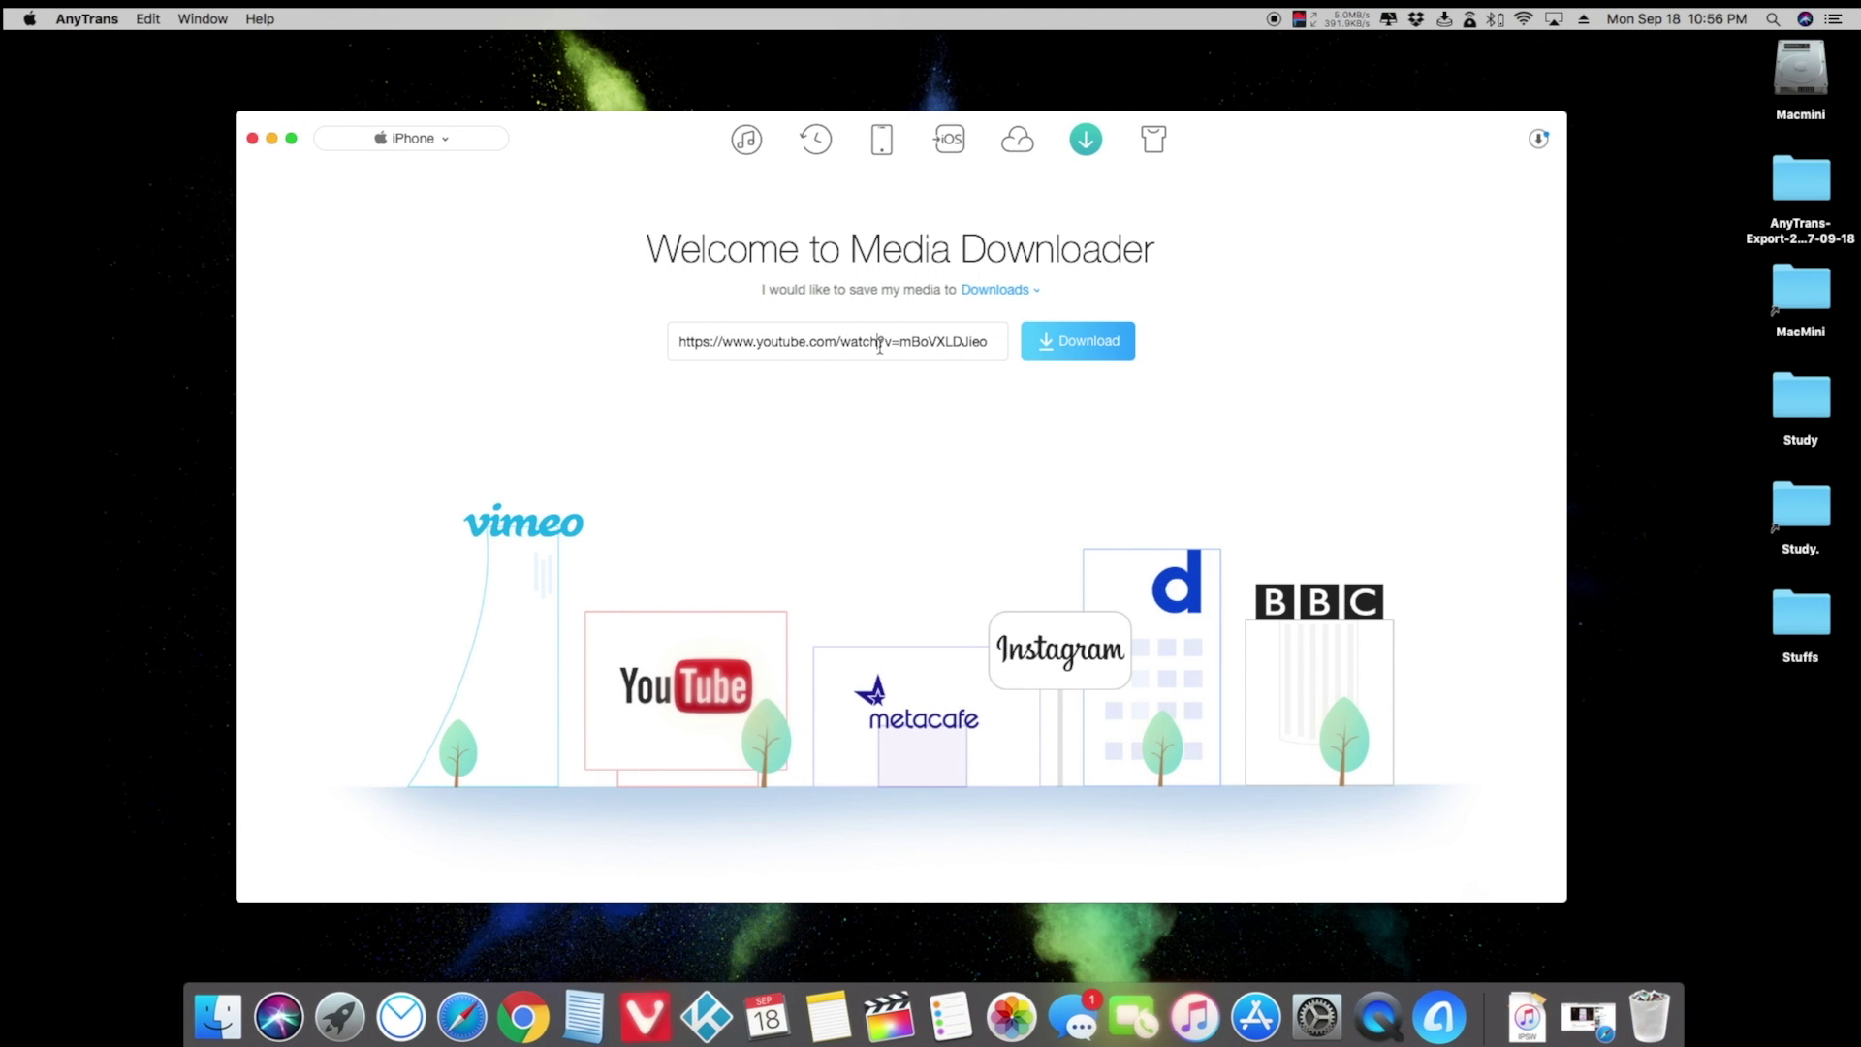
{"action": "left_click", "coordinate": [1039, 345]}
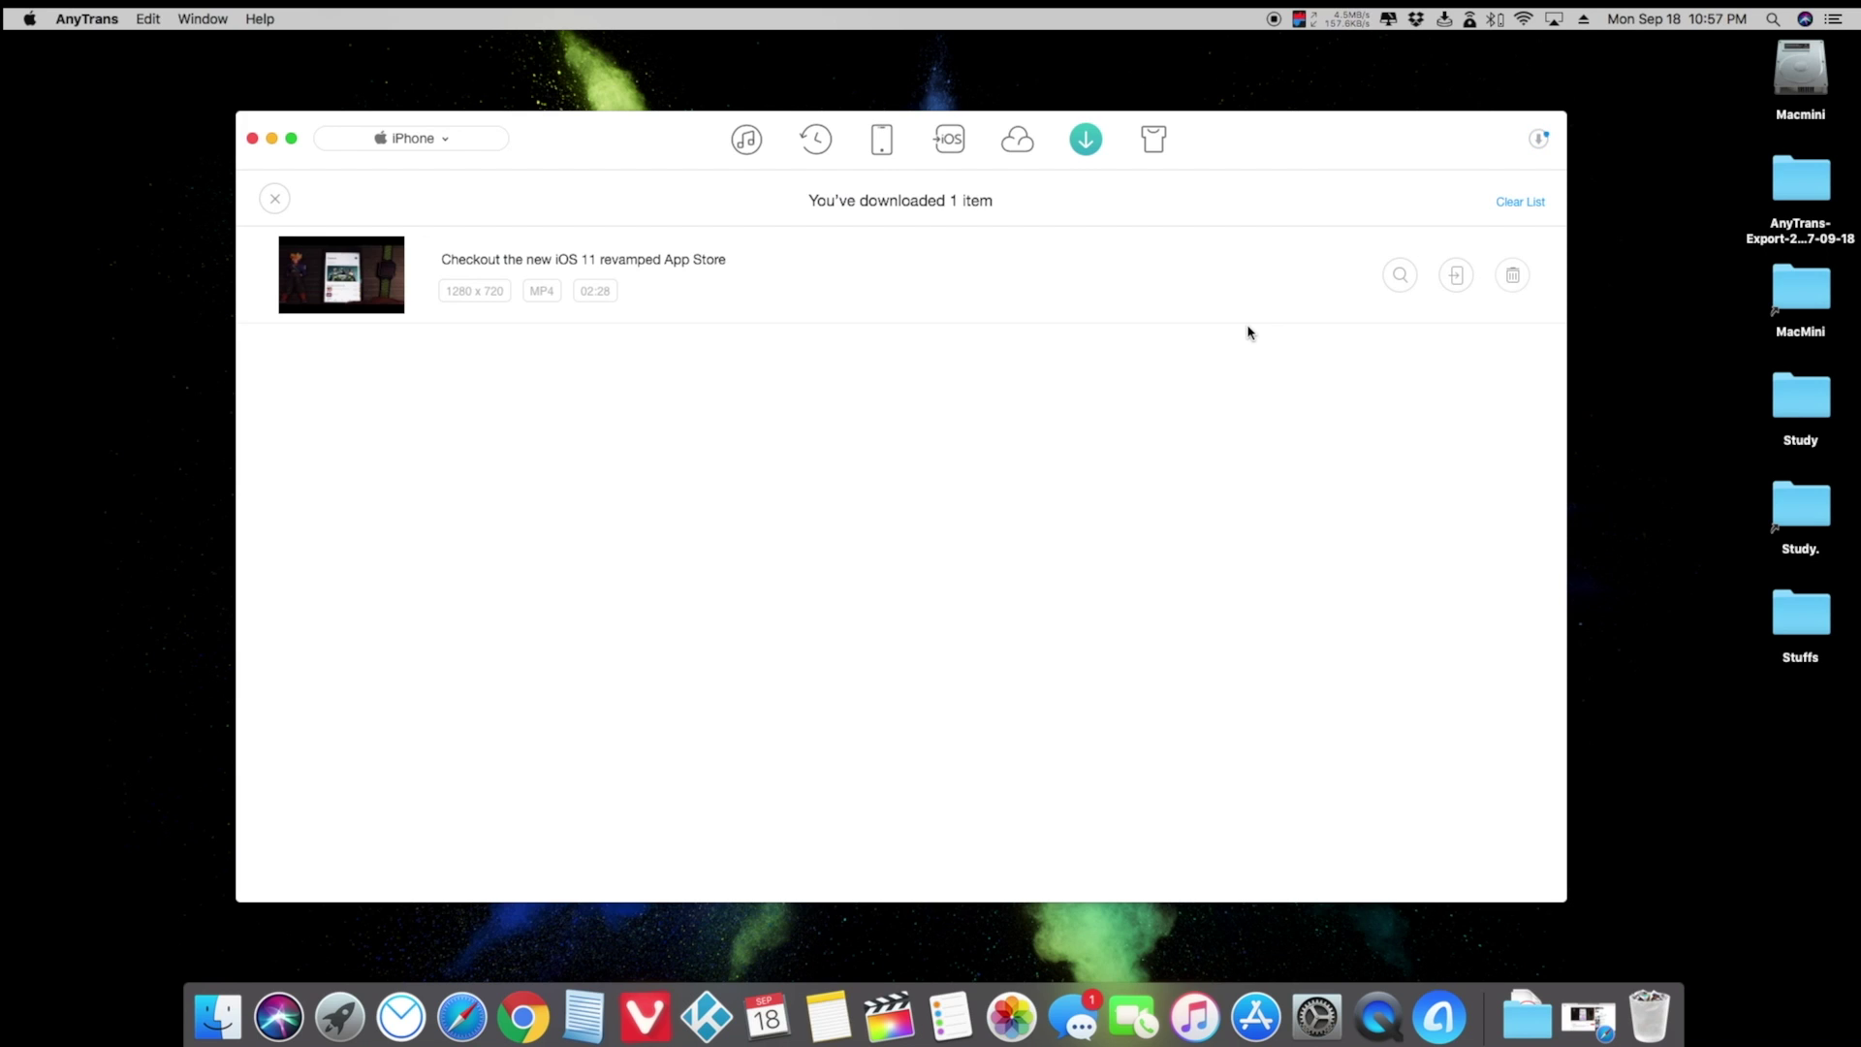
{"action": "left_click", "coordinate": [1402, 278]}
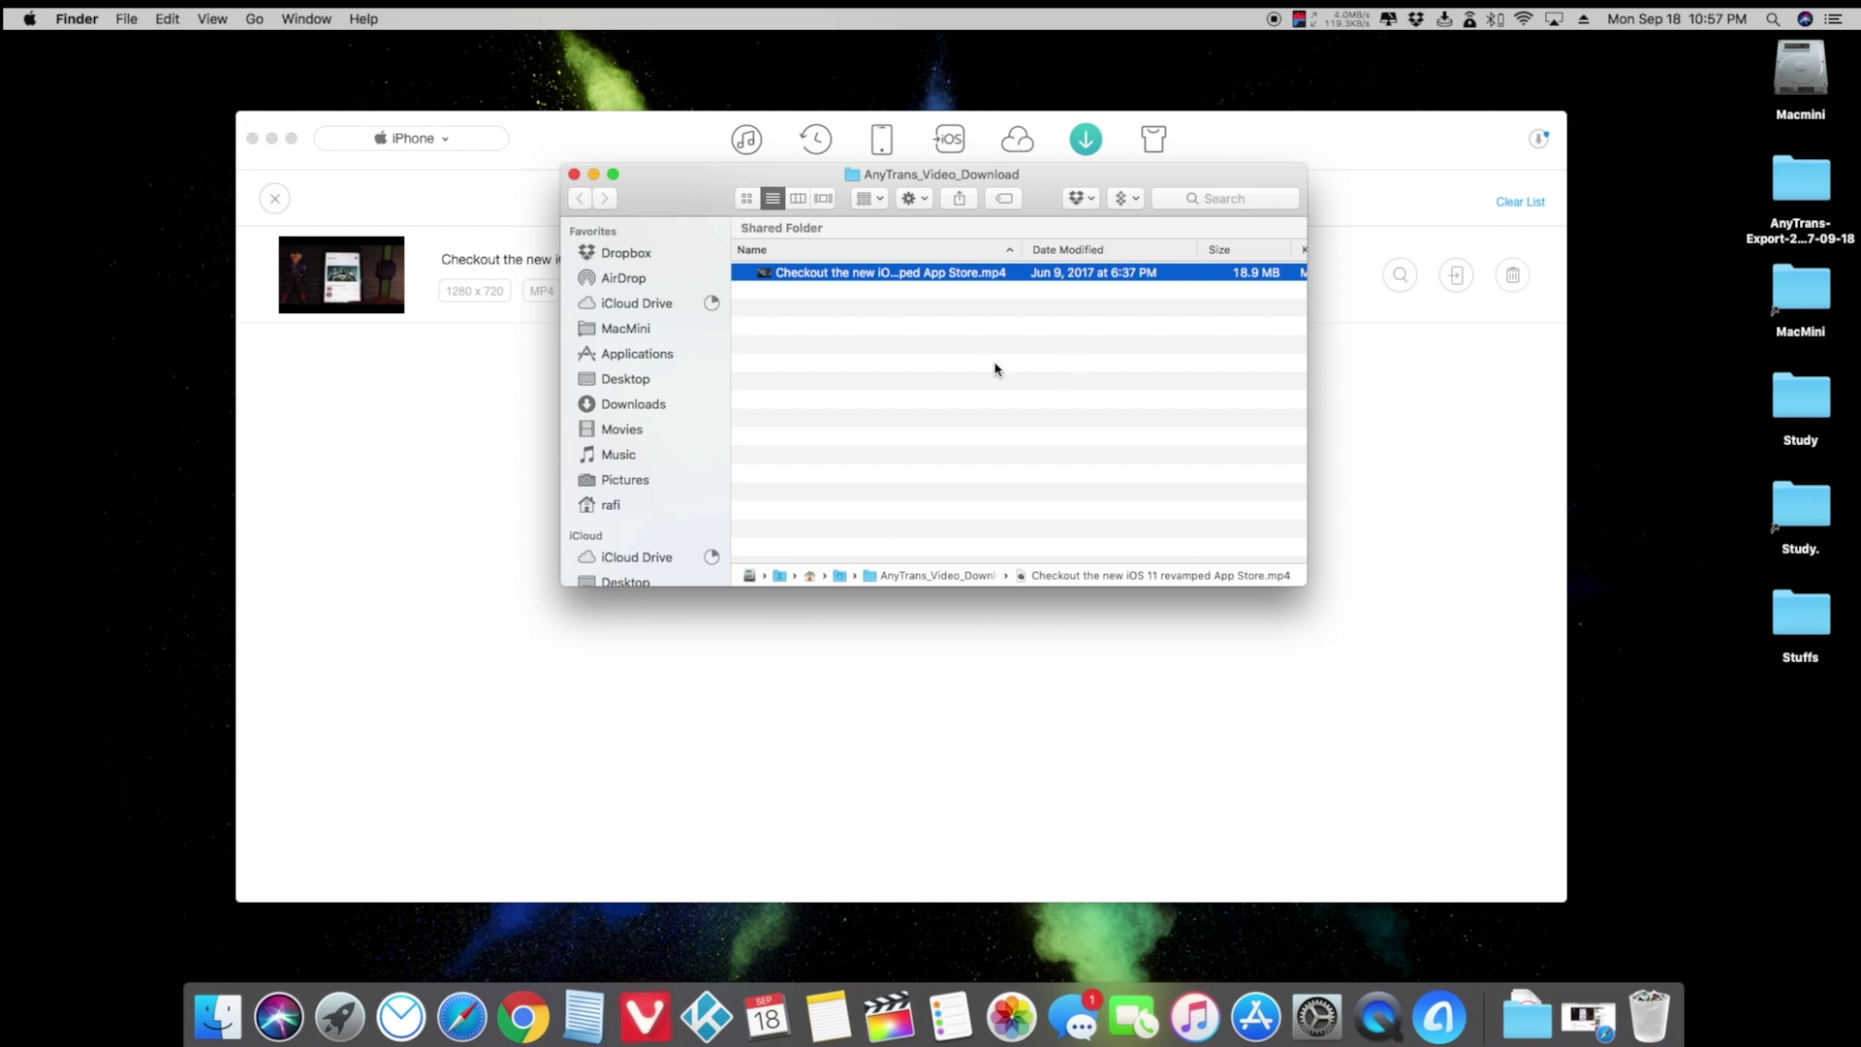
{"action": "left_click", "coordinate": [988, 370]}
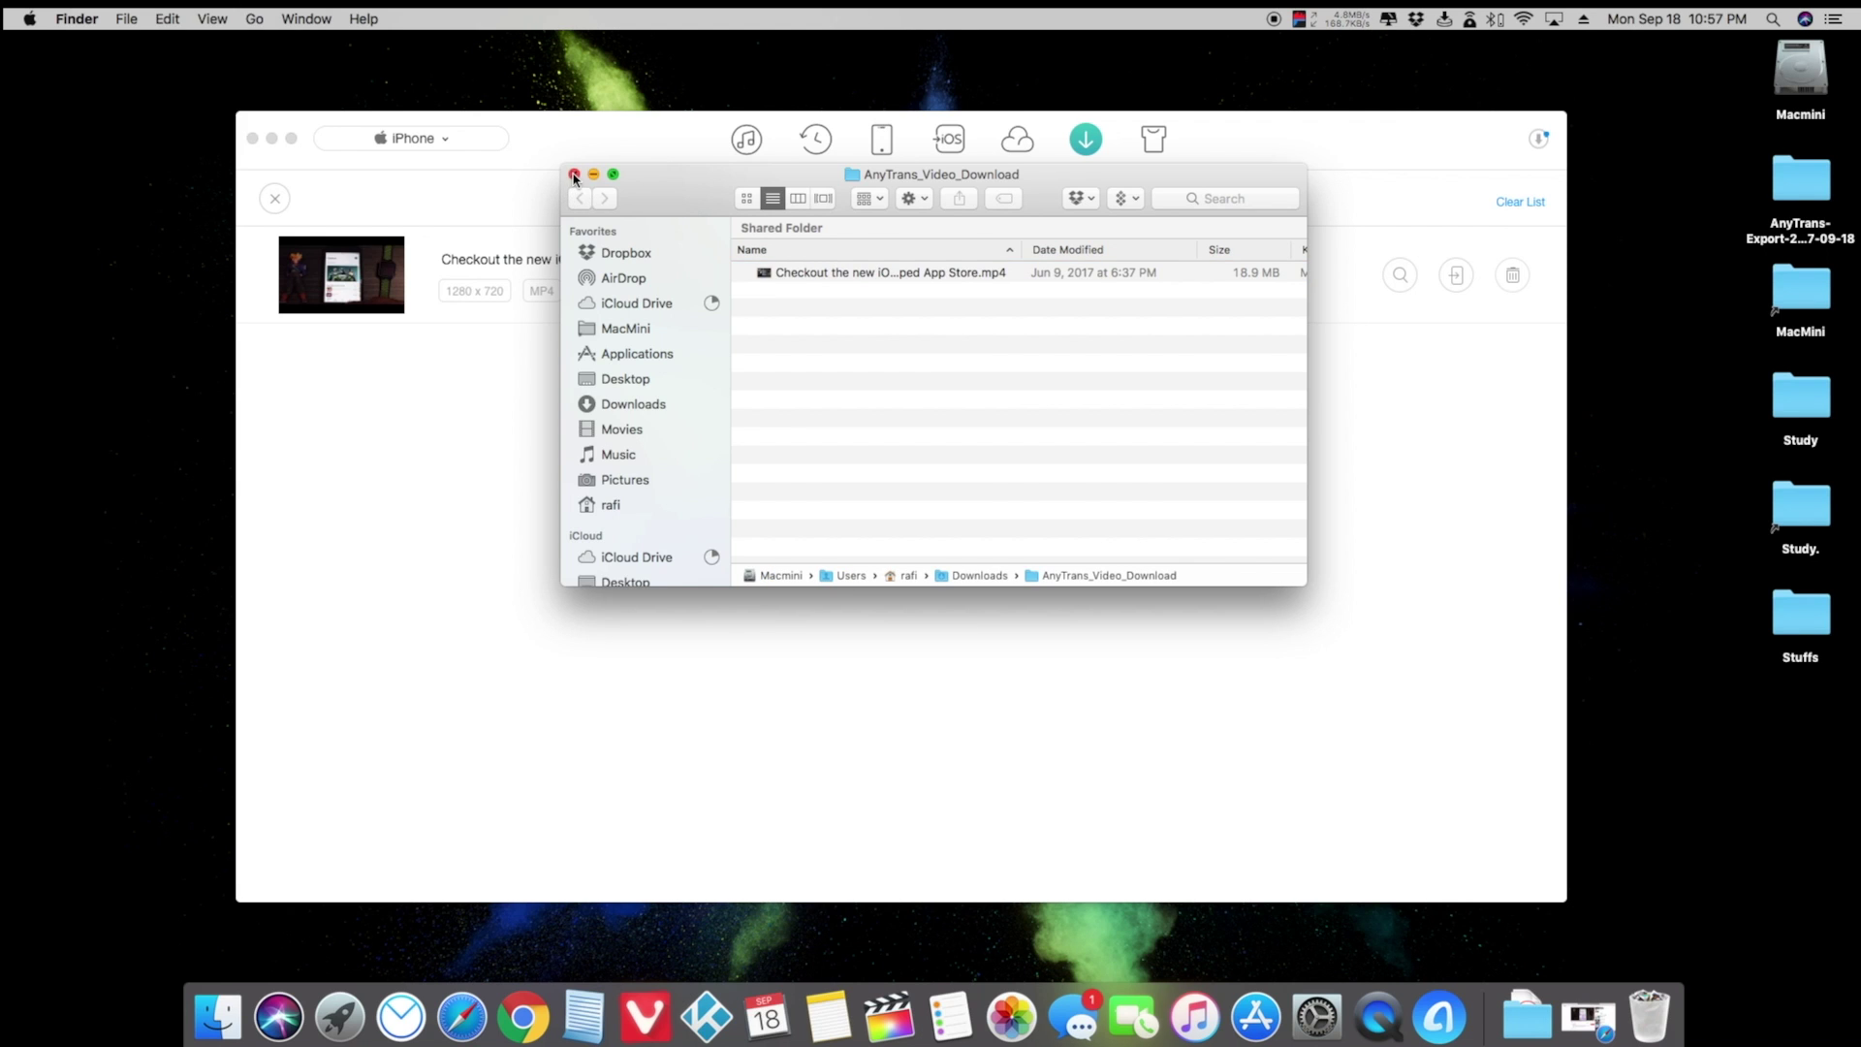
{"action": "left_click", "coordinate": [574, 176]}
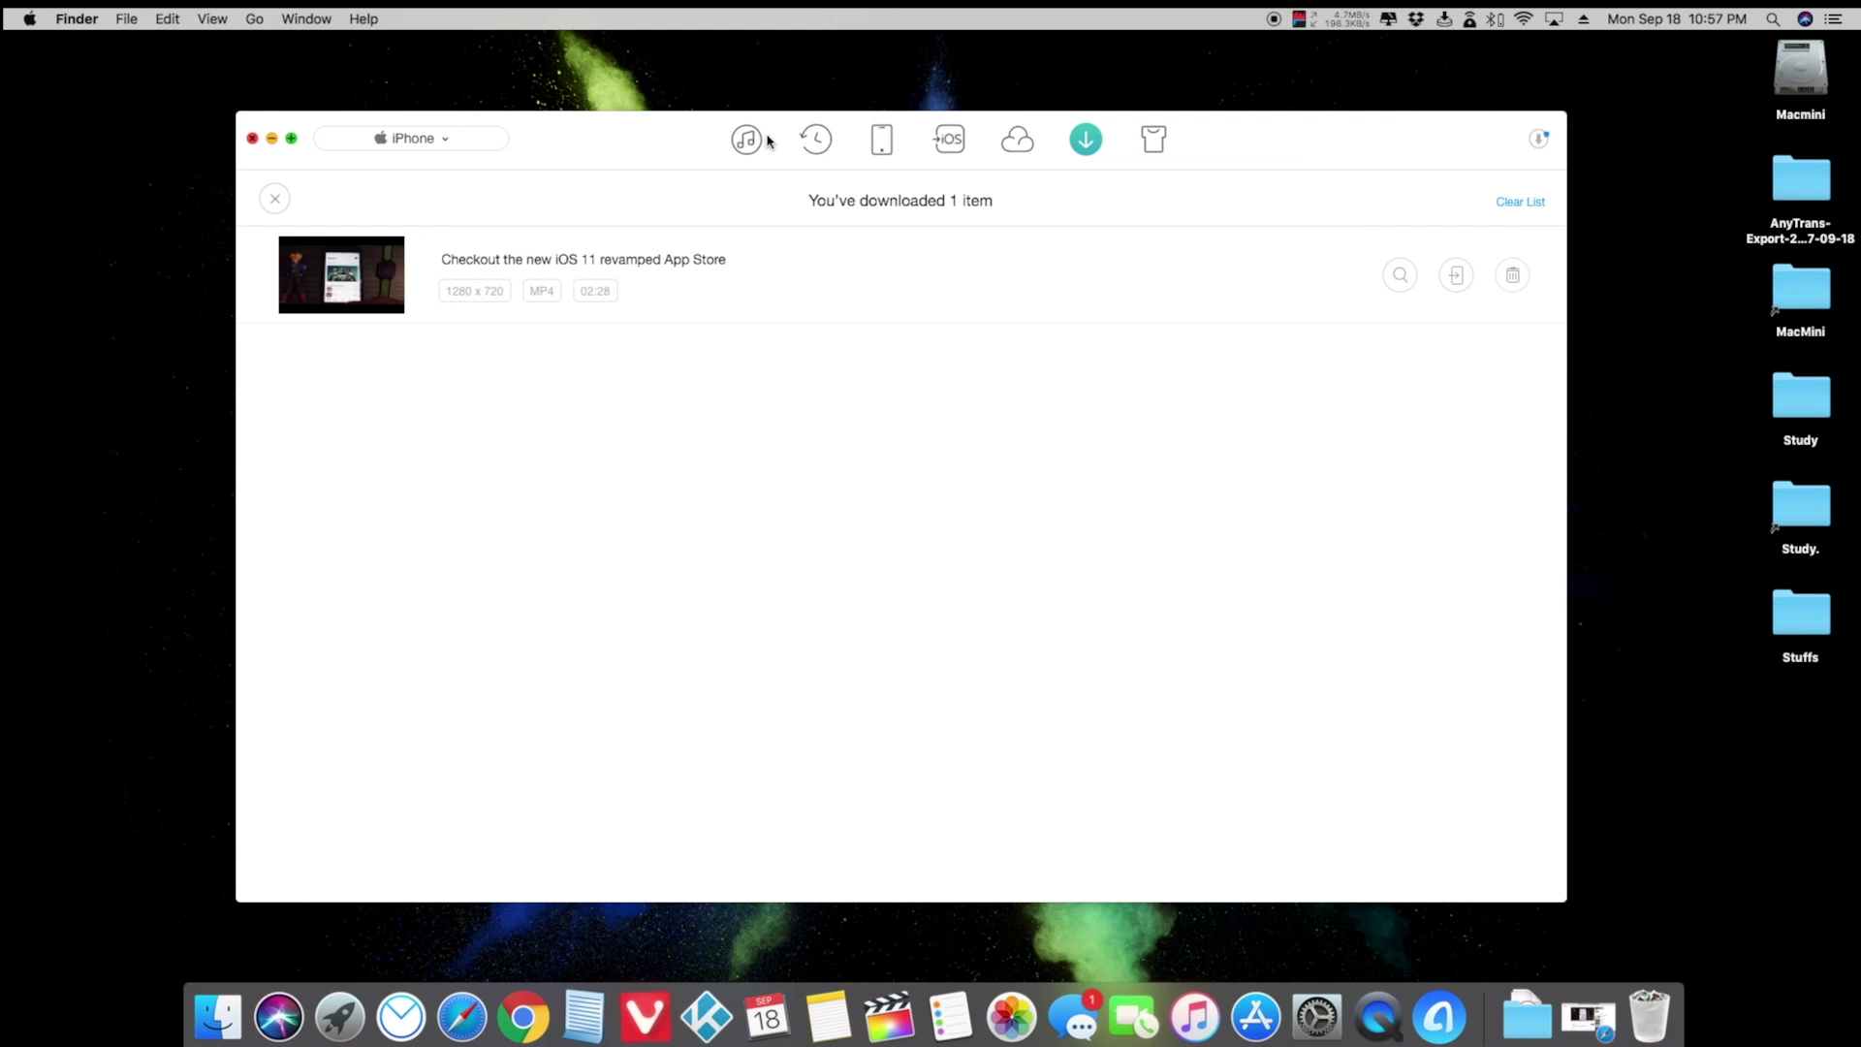
Switch AnyTrans to its device quick-start shortcuts and bring Safari's YouTube video page forward
{"action": "left_click", "coordinate": [881, 141]}
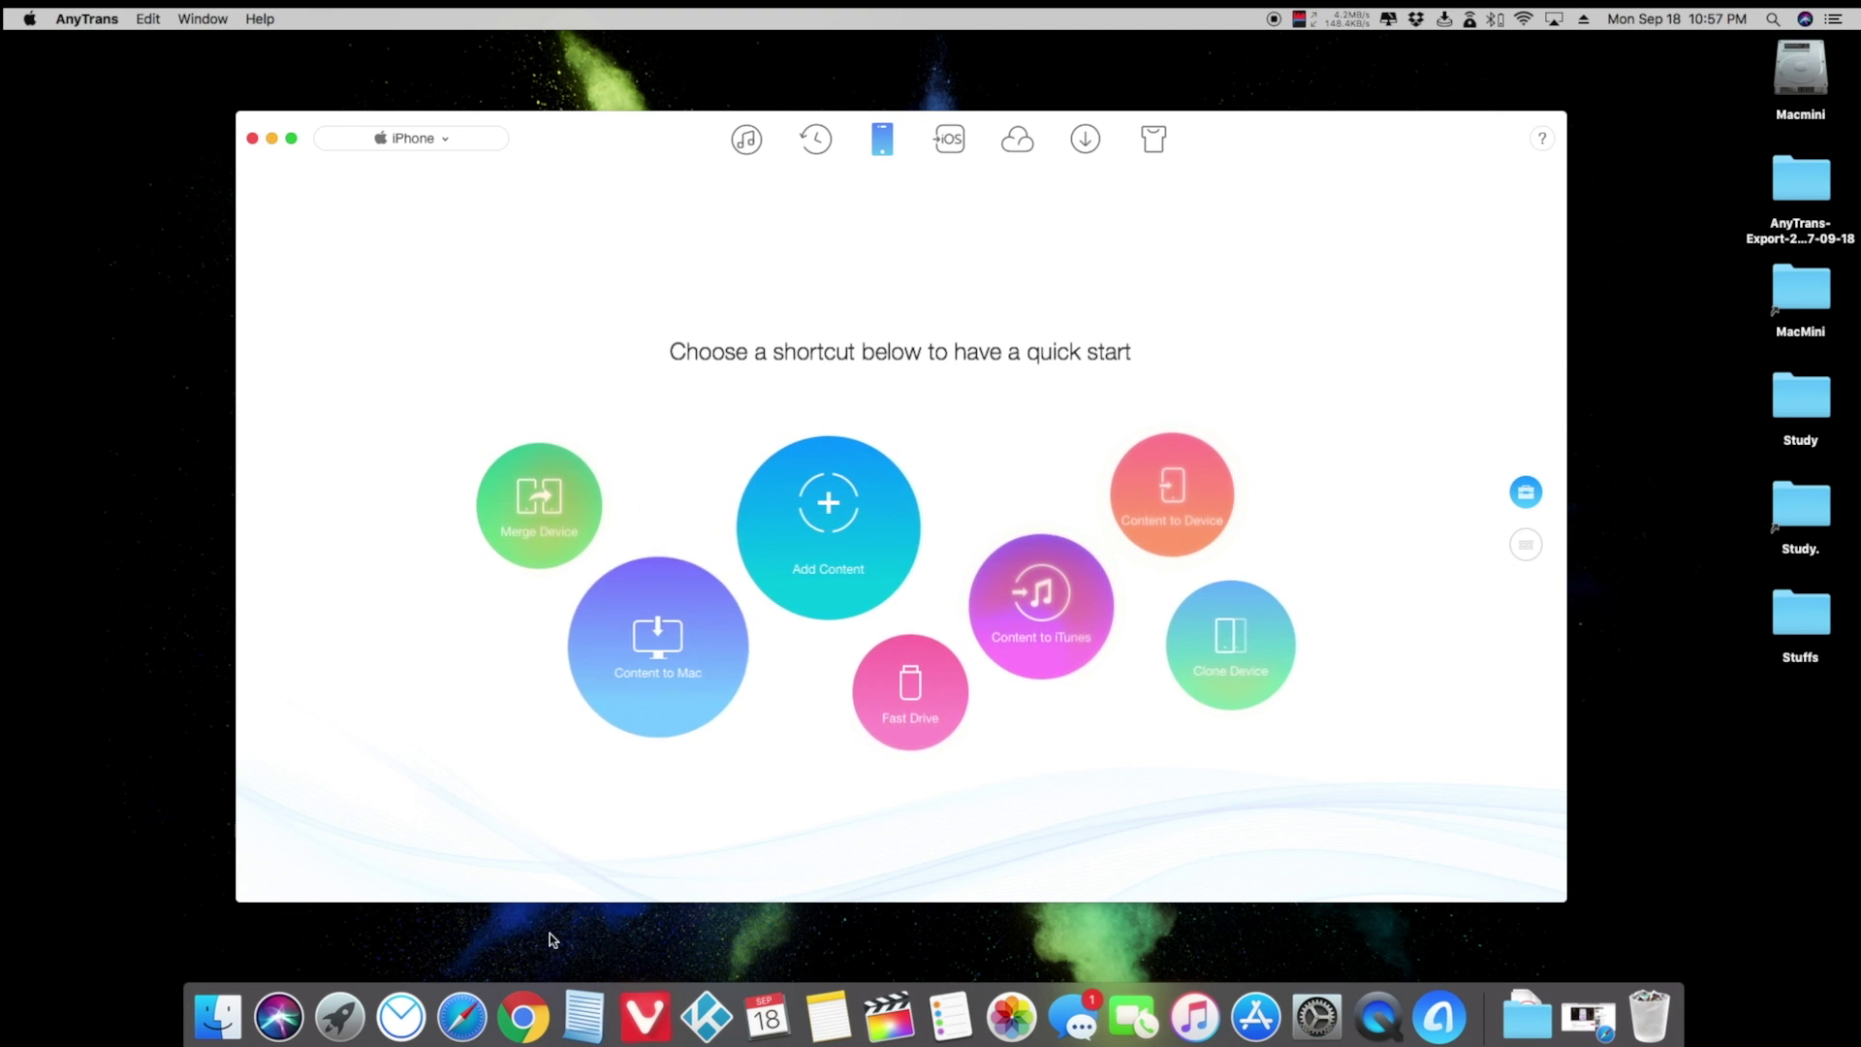
{"action": "left_click", "coordinate": [461, 1011]}
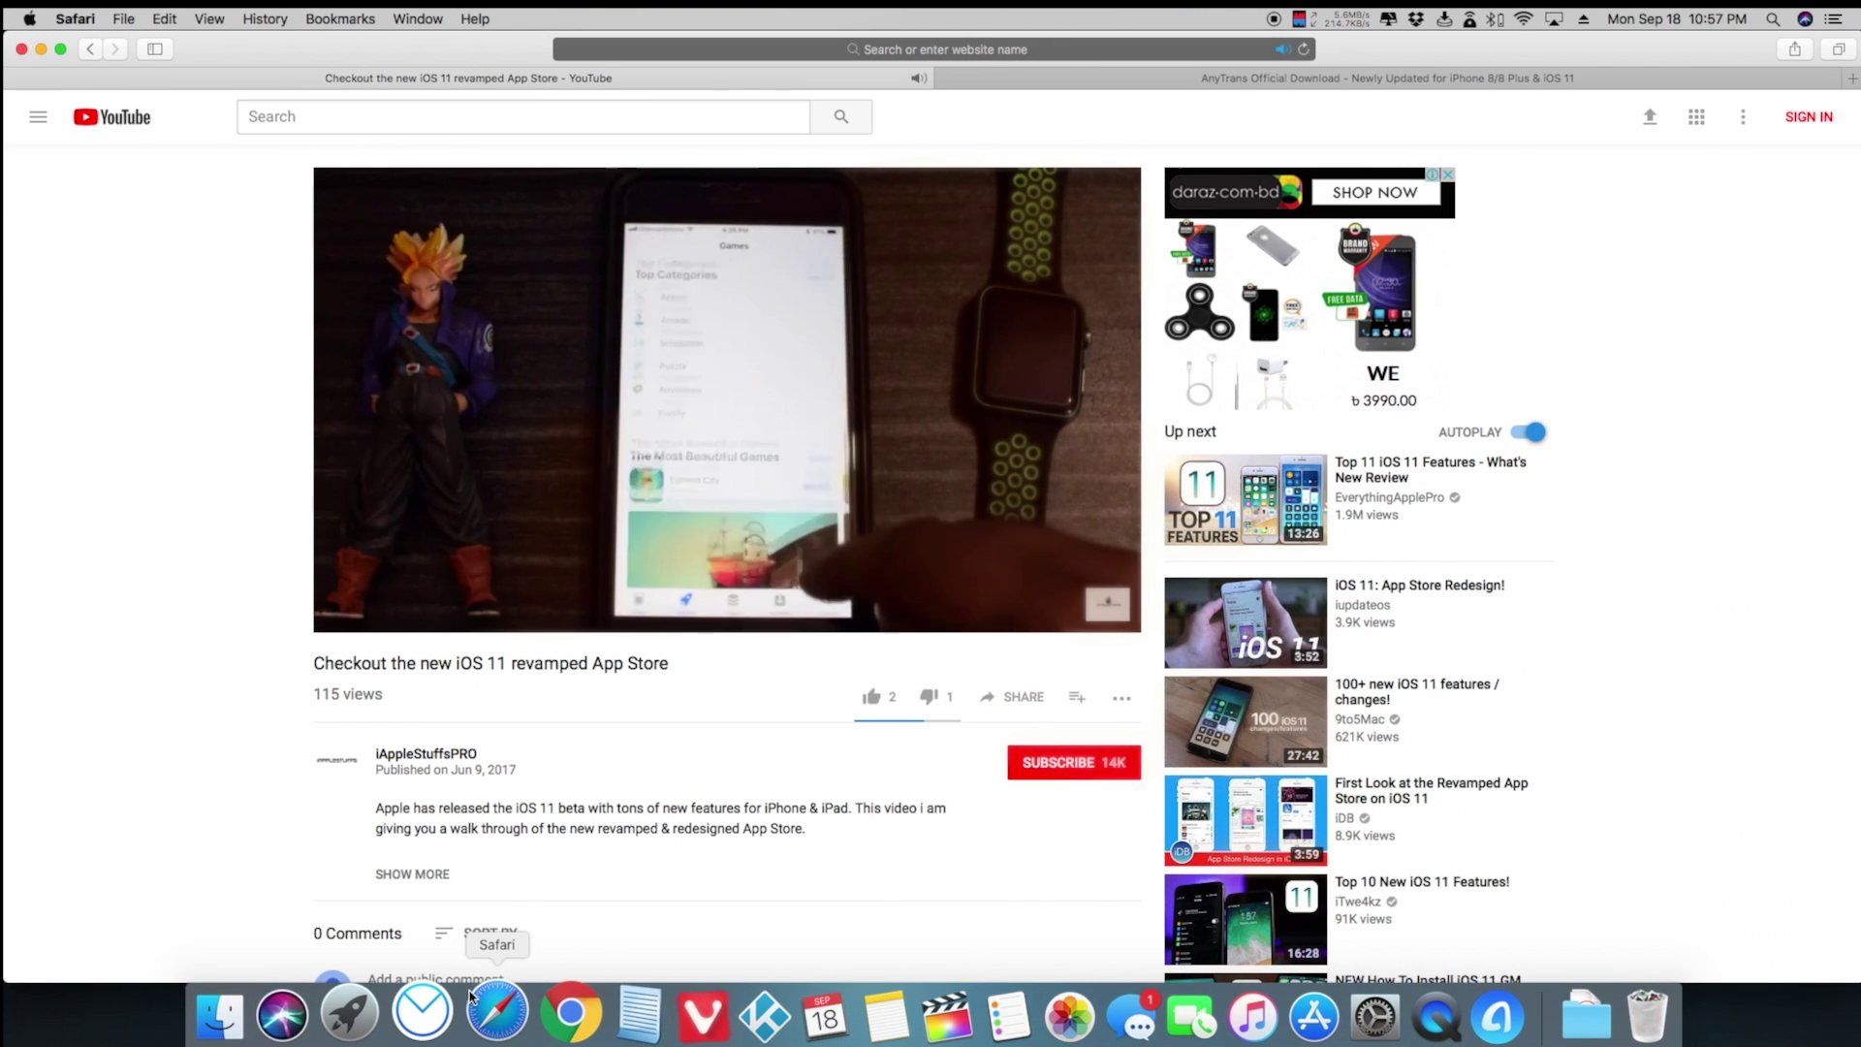
Review the What's New list on imobie.com's AnyTrans free-trial page, then minimize Safari
{"action": "left_click", "coordinate": [1093, 81]}
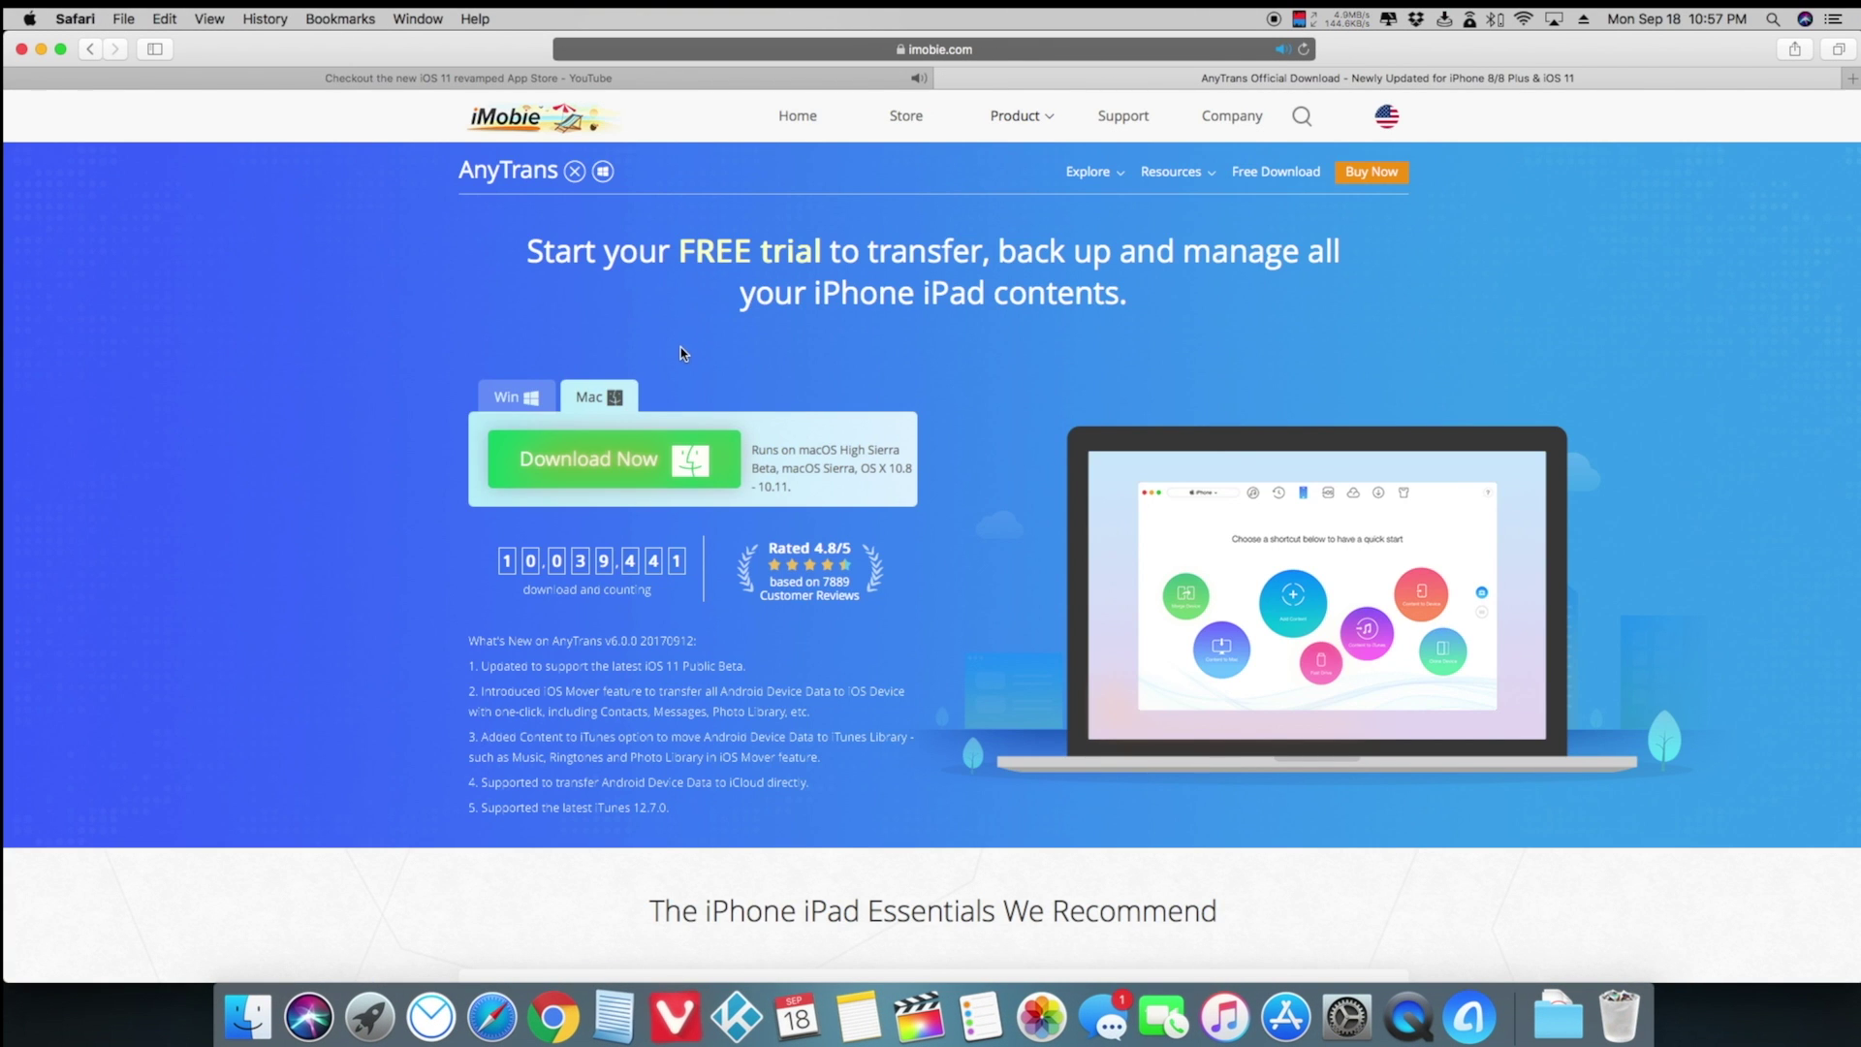
{"action": "left_click_drag", "start_coordinate": [477, 662], "coordinate": [708, 803]}
{"action": "left_click", "coordinate": [707, 807]}
{"action": "scroll", "coordinate": [708, 806], "scroll_direction": "down", "scroll_amount": 5}
{"action": "scroll", "coordinate": [707, 806], "scroll_direction": "down", "scroll_amount": 15}
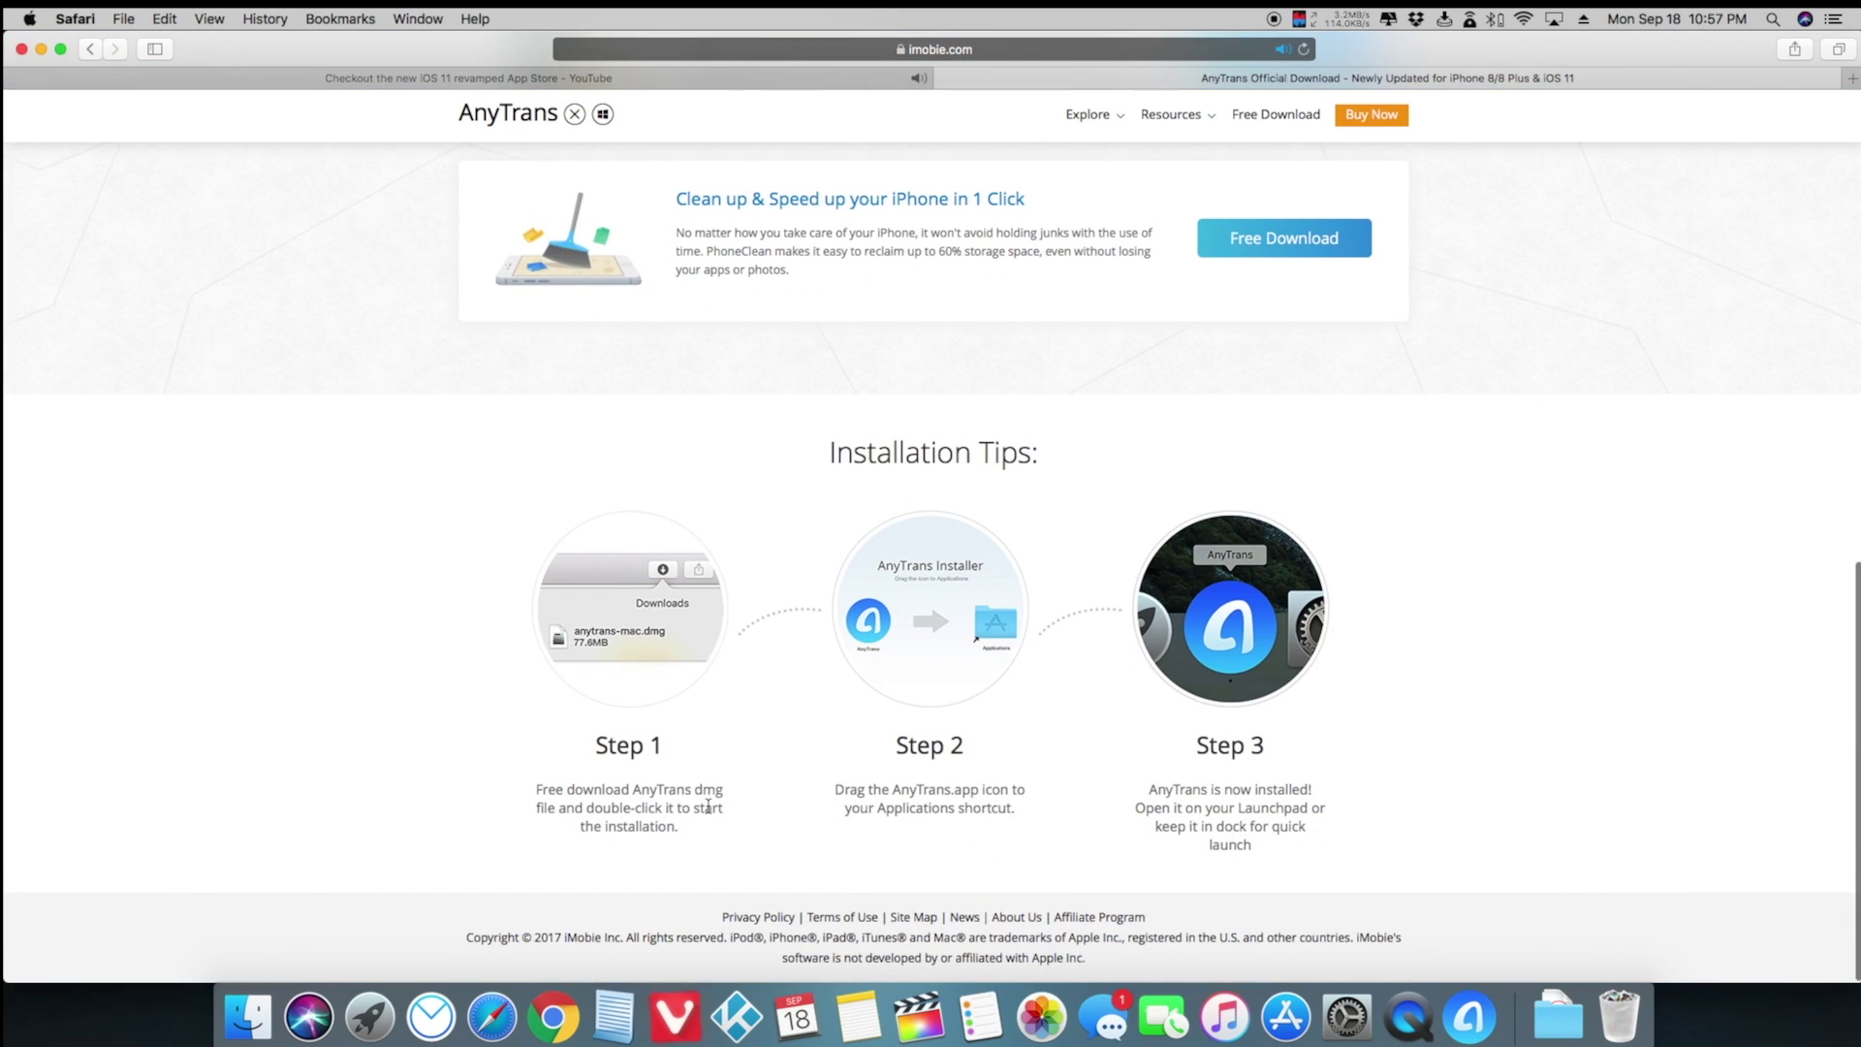
{"action": "scroll", "coordinate": [708, 806], "scroll_direction": "up", "scroll_amount": 20}
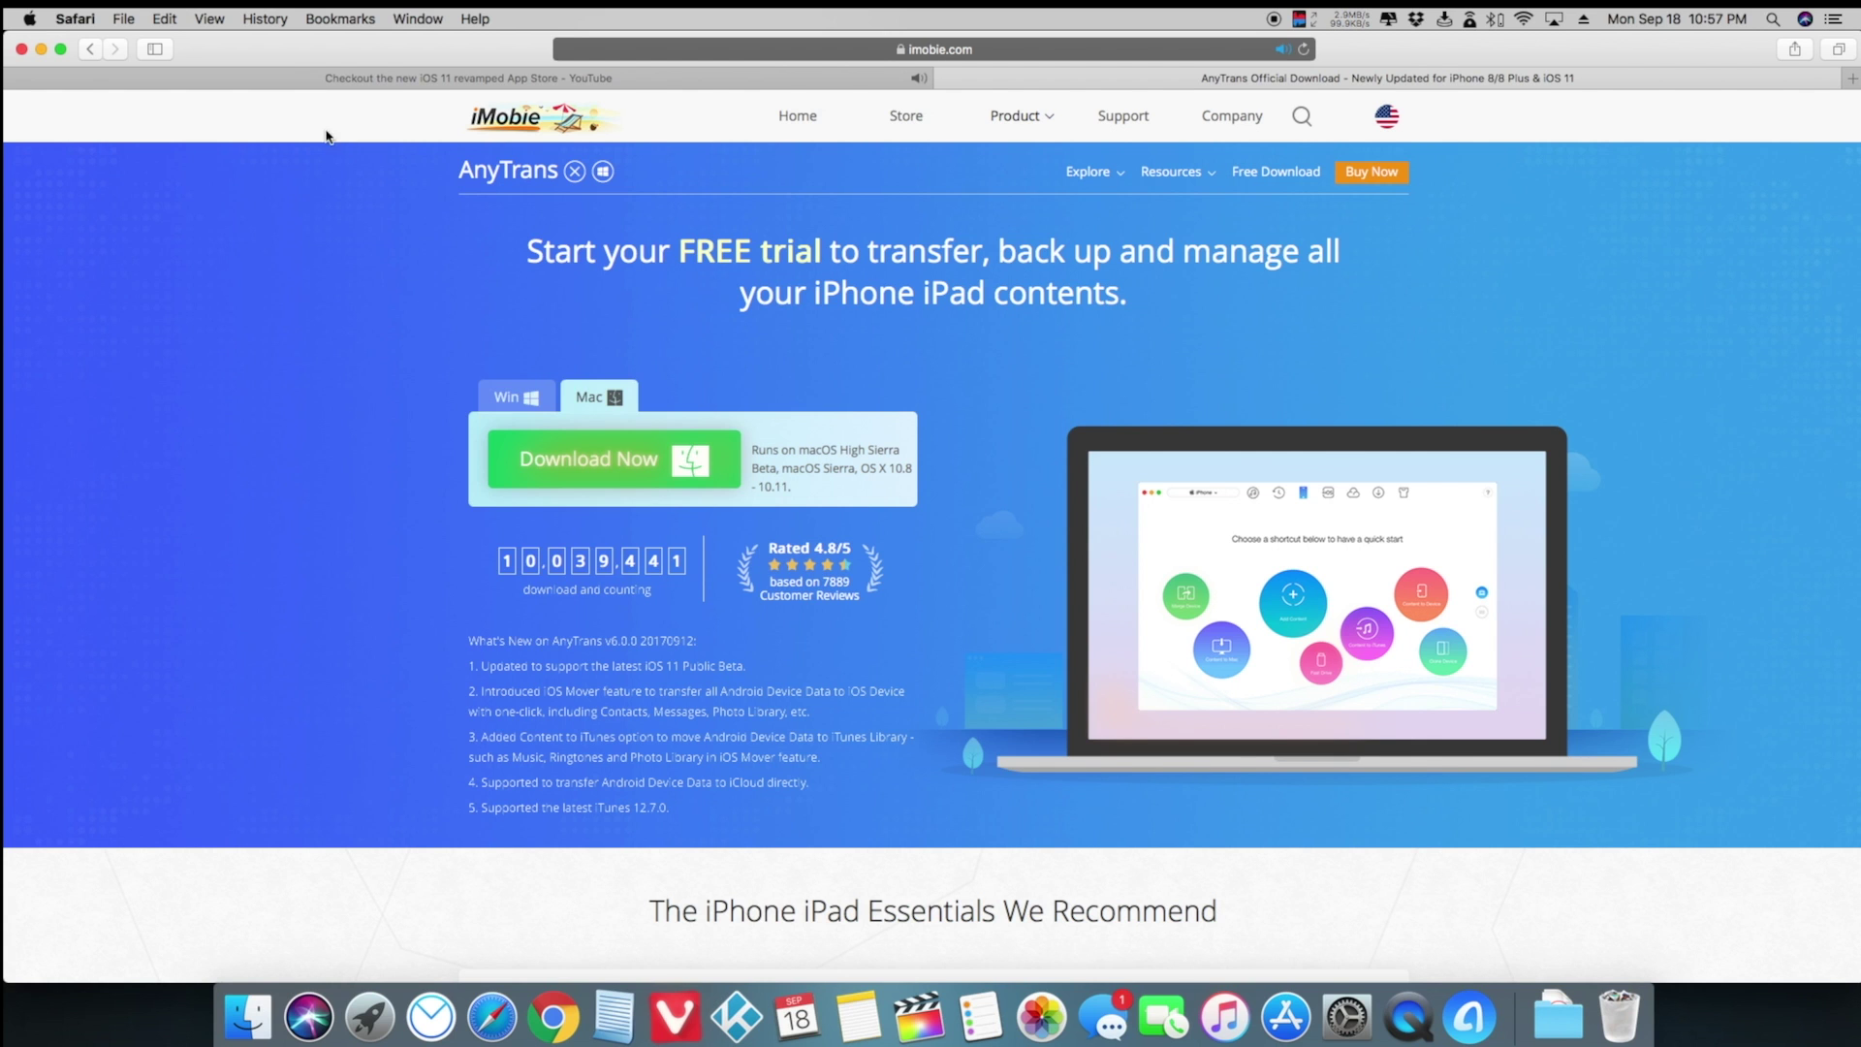
{"action": "left_click", "coordinate": [40, 49]}
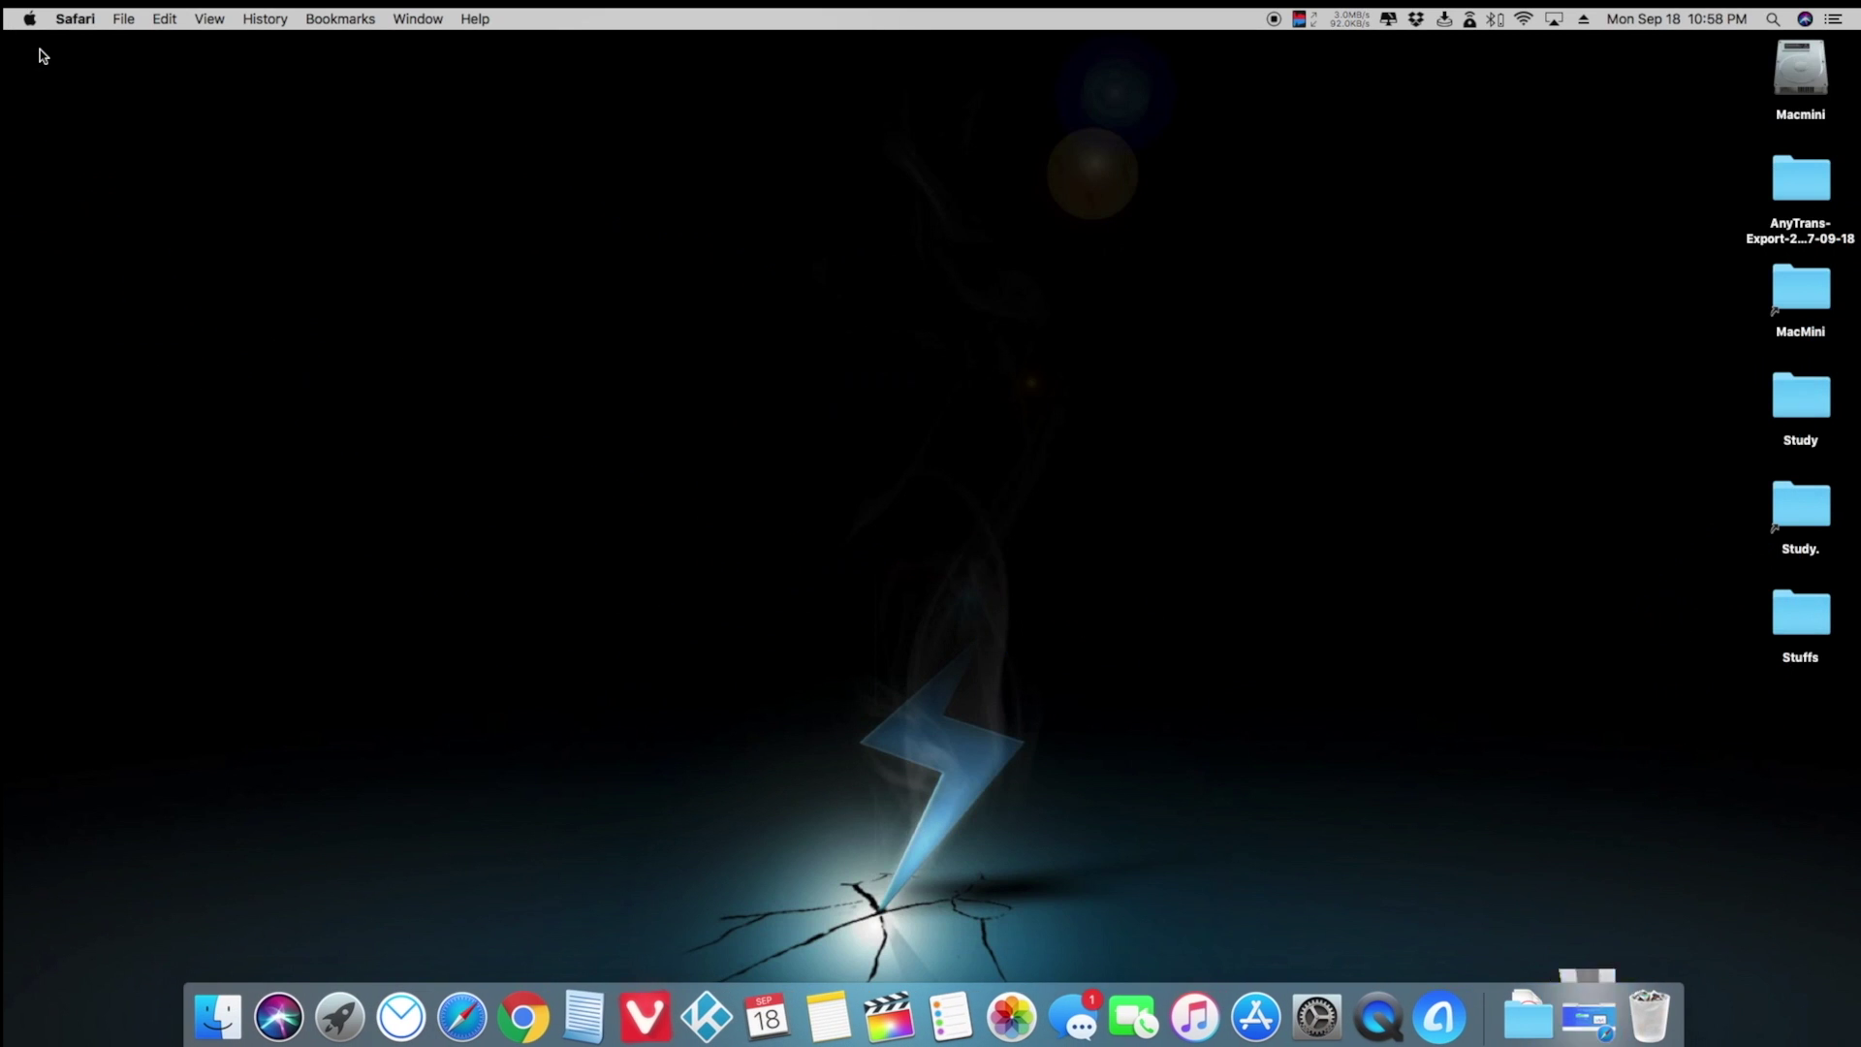